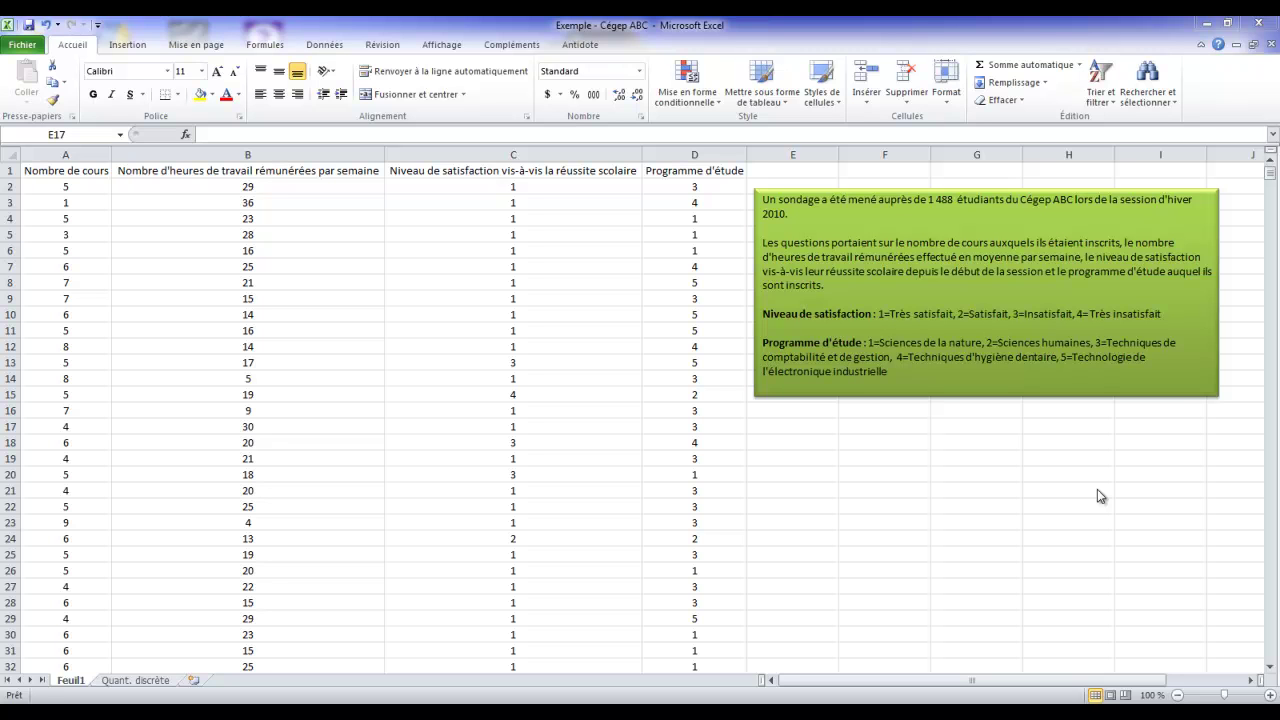
# Insert a 2D clustered column chart from the student percentages in G15:G23 of the Quant. discrète sheet
pyautogui.click(135, 680)
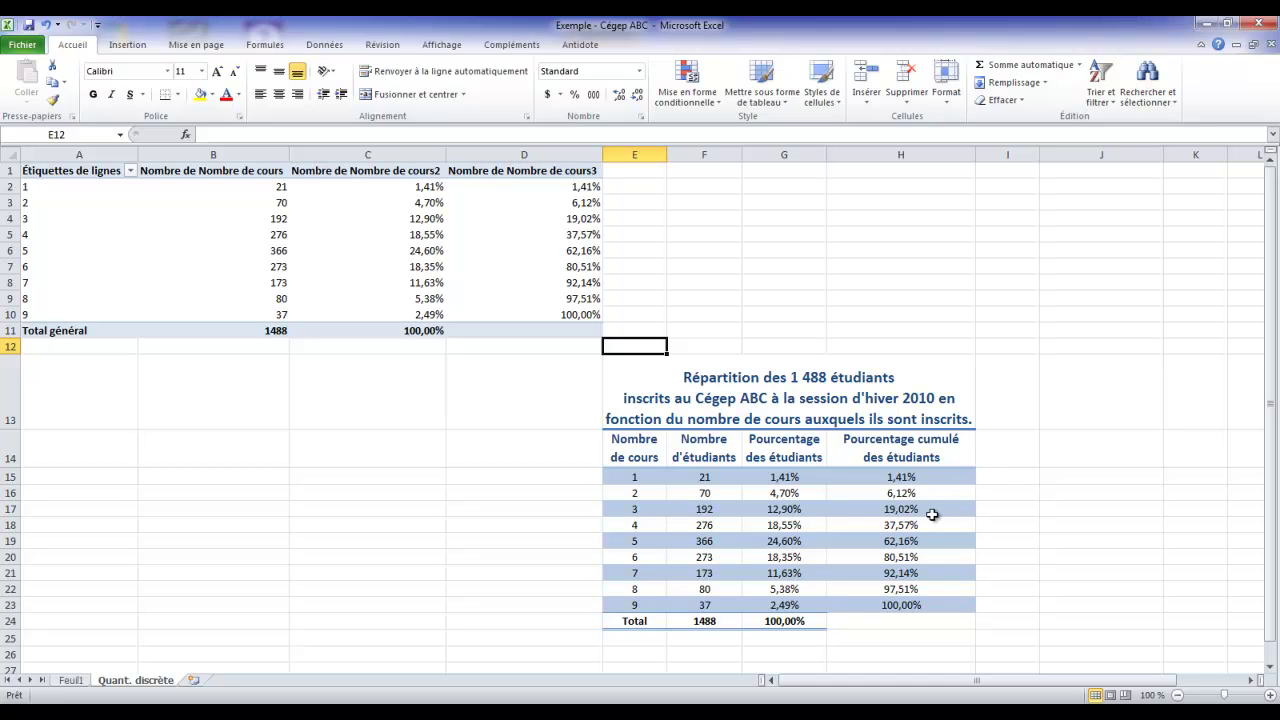
pyautogui.click(808, 479)
pyautogui.moveTo(808, 479); pyautogui.dragTo(806, 606)
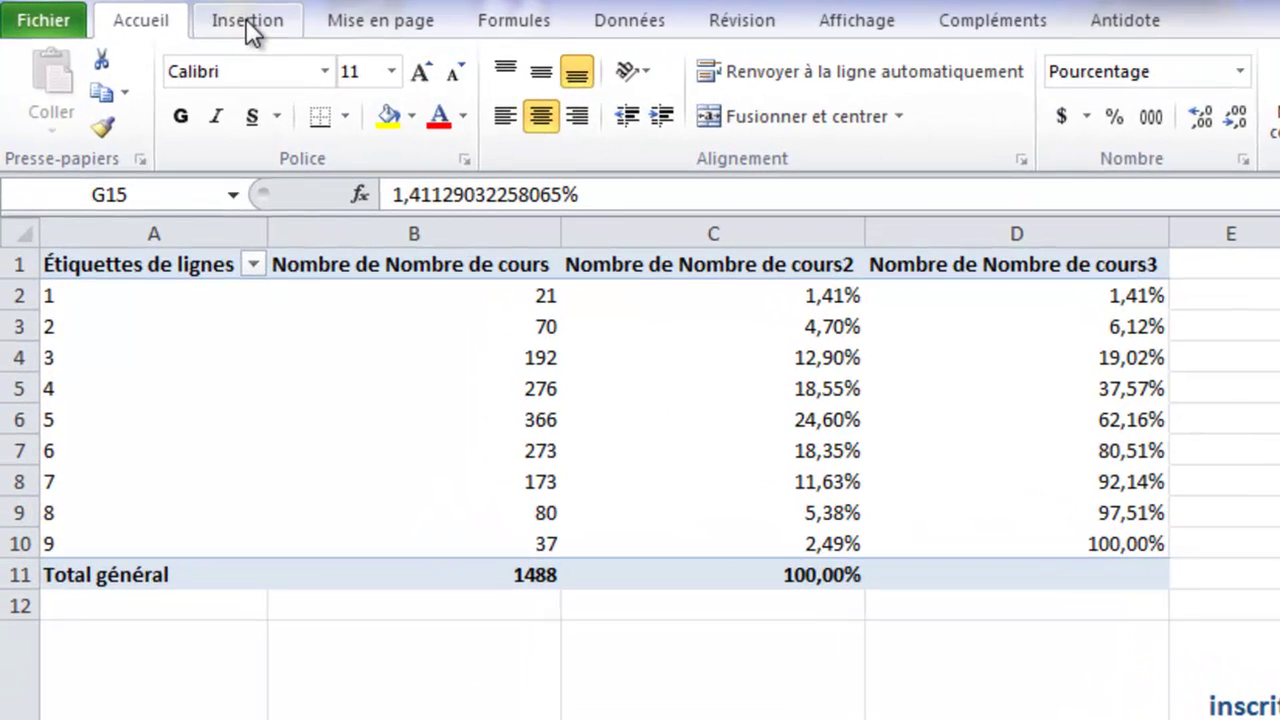
pyautogui.click(252, 30)
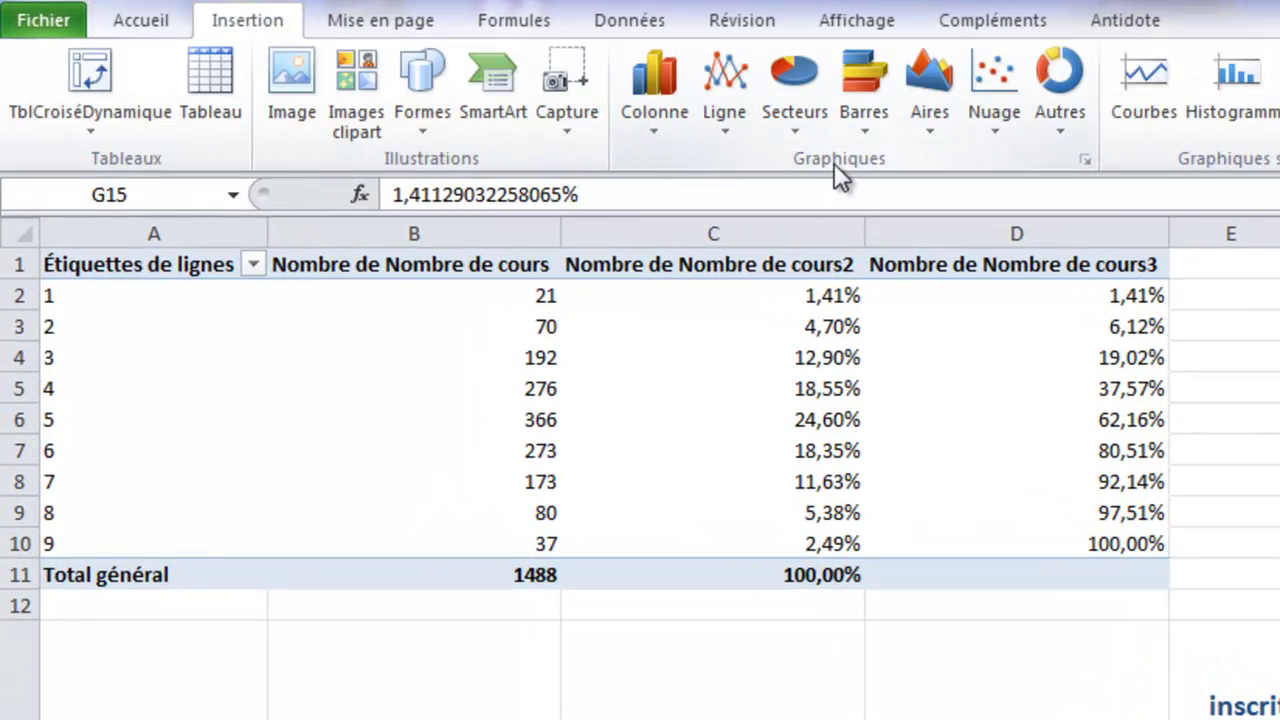
pyautogui.click(658, 133)
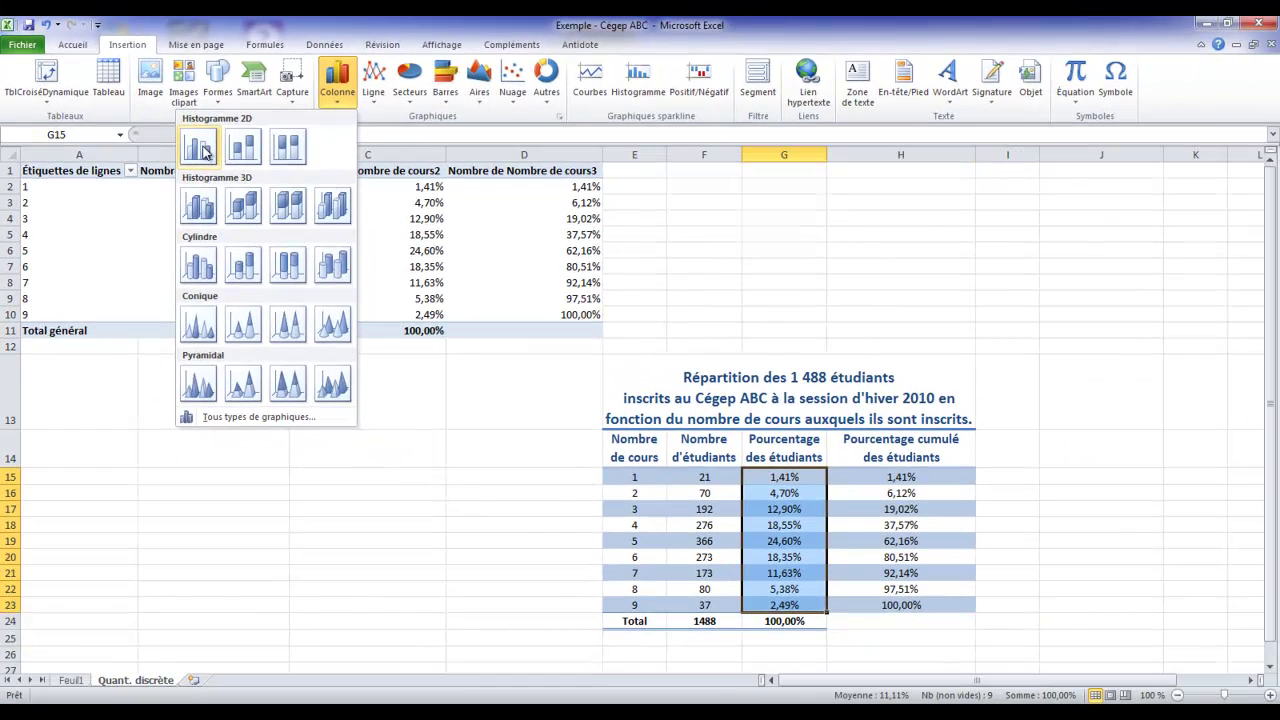
pyautogui.click(396, 226)
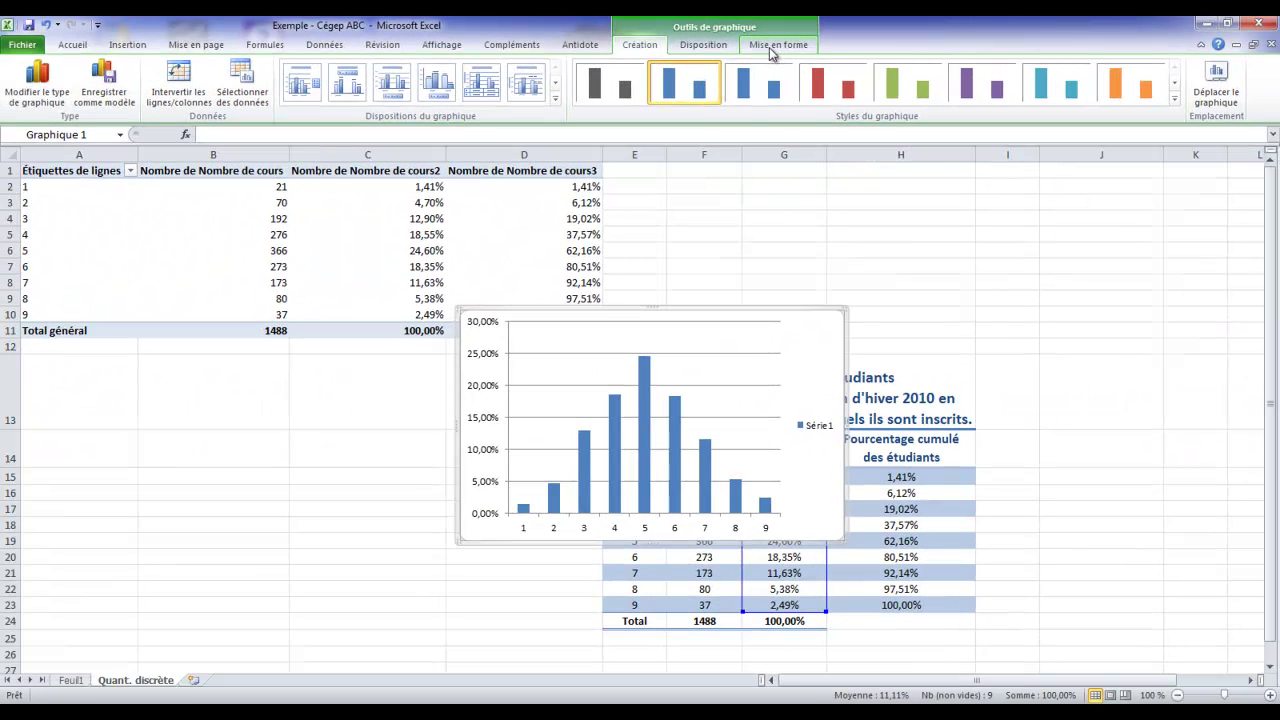
# Move the chart to a new sheet named "Diagramme en bâtons"
pyautogui.click(1218, 99)
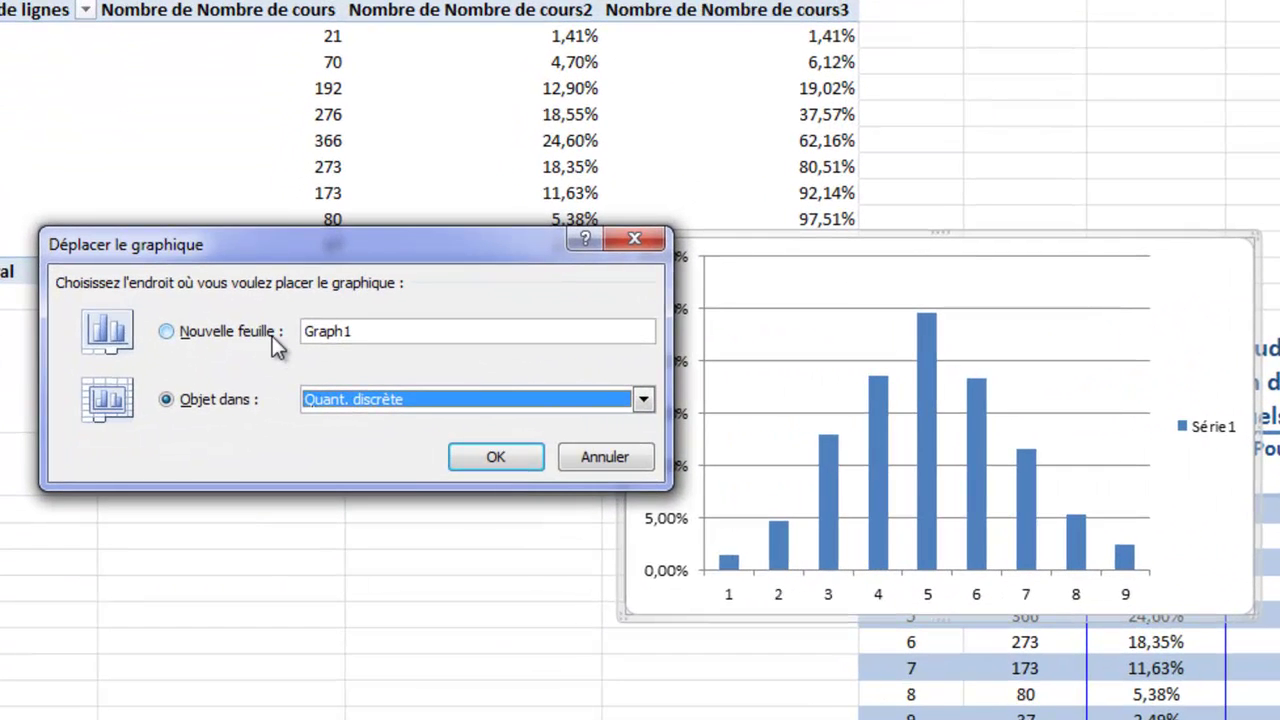
pyautogui.click(237, 366)
pyautogui.click(260, 330)
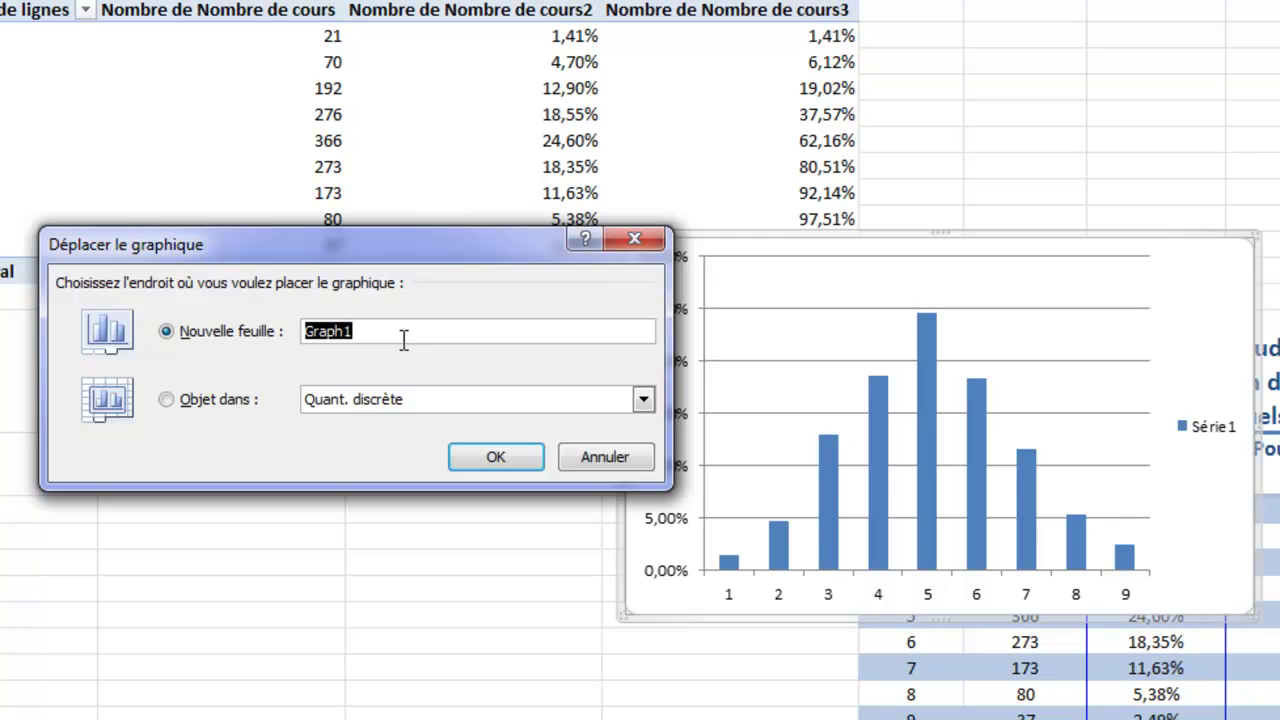
pyautogui.write('Diagramme en b')
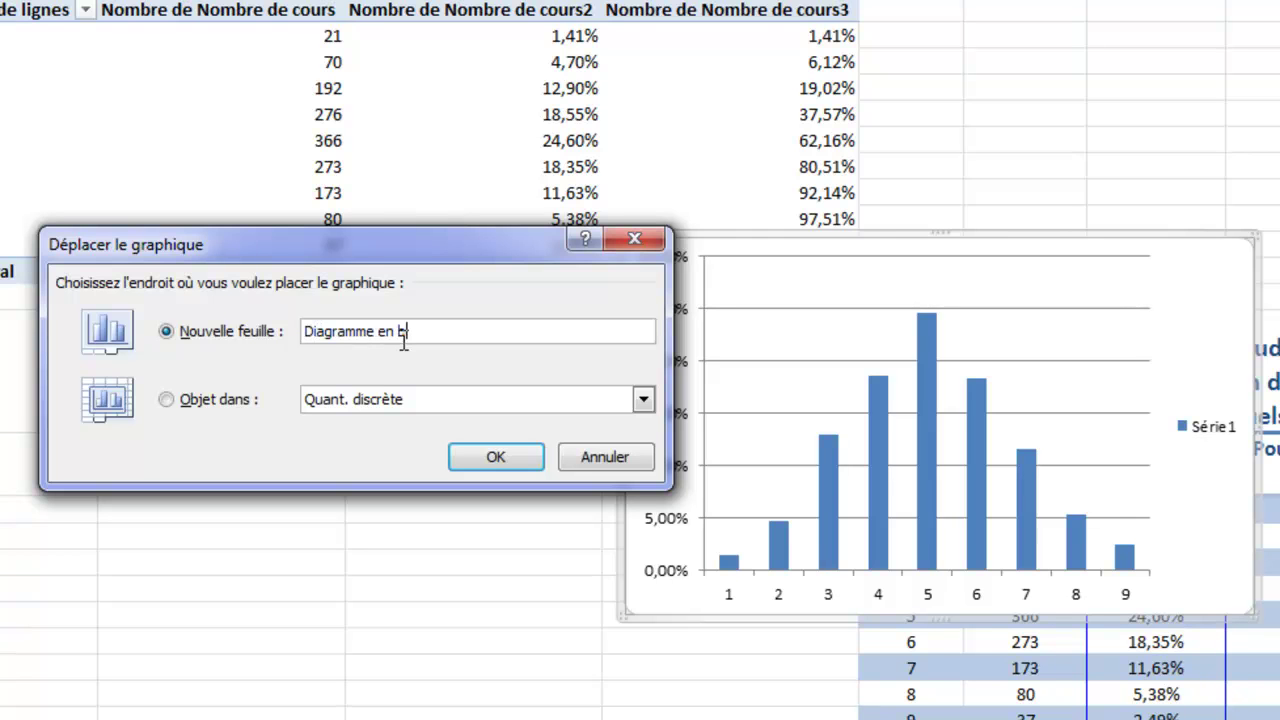
pyautogui.write('âtons')
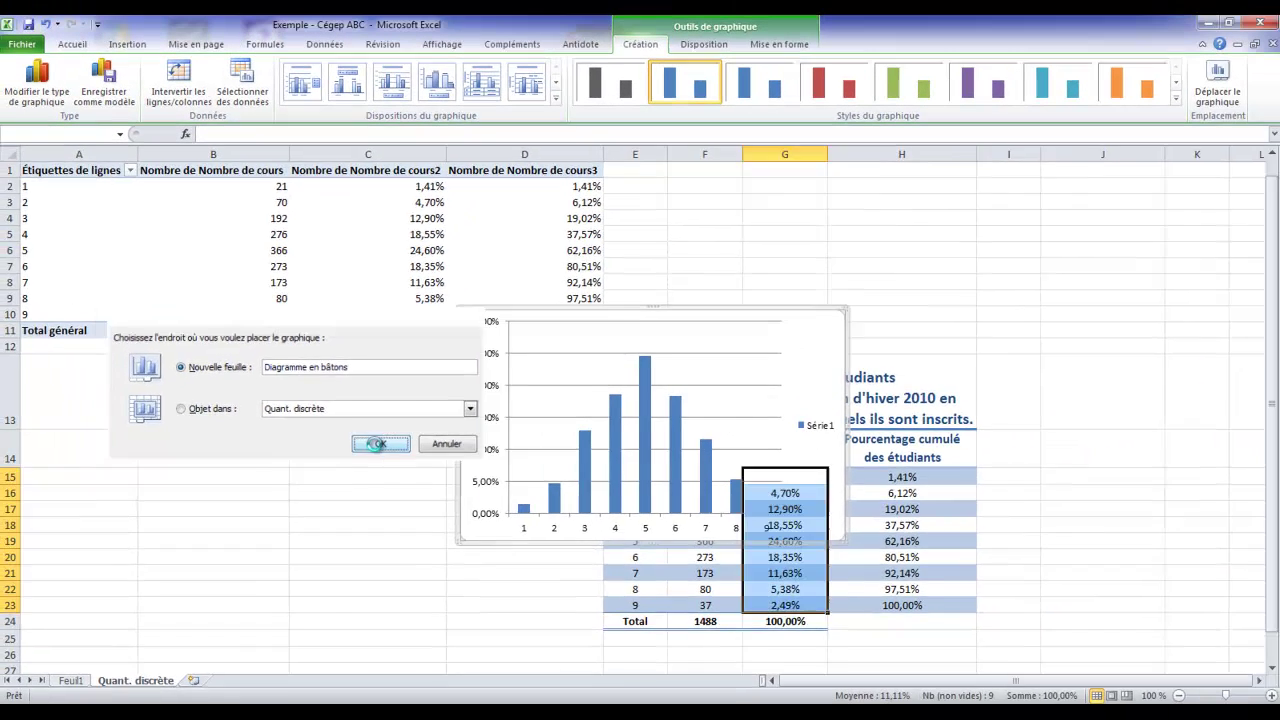
pyautogui.click(496, 456)
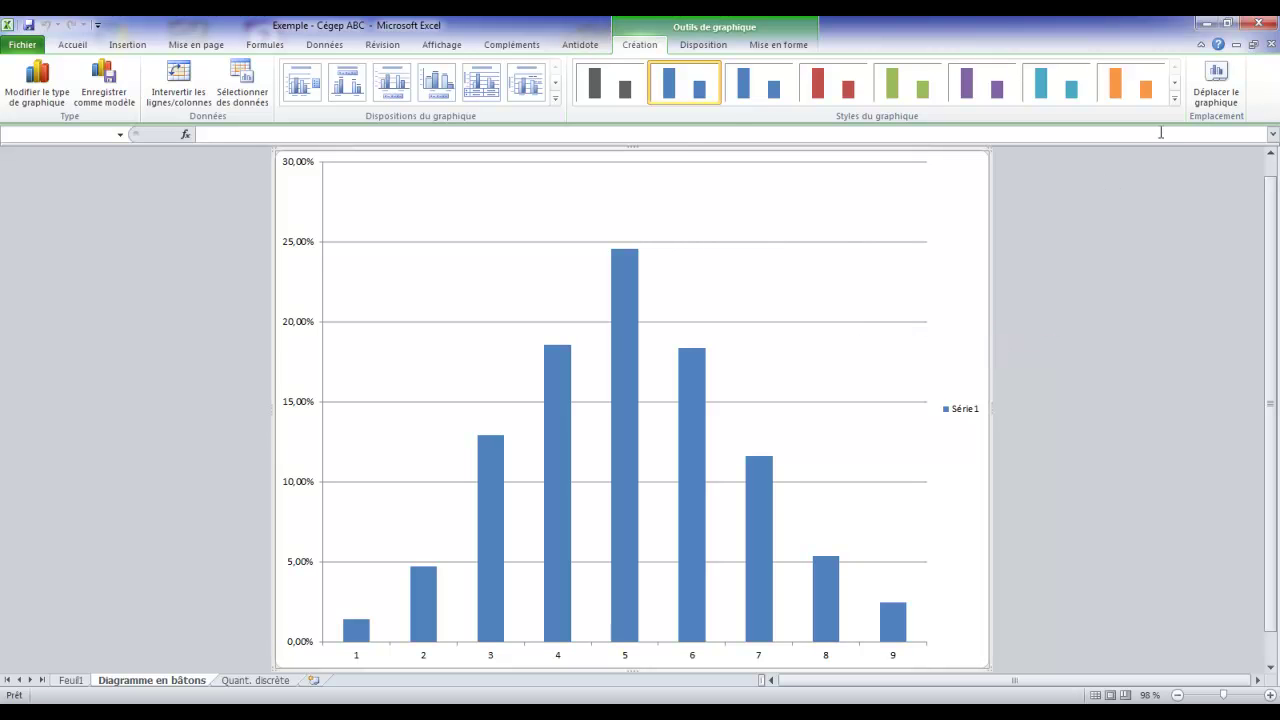
# Apply the blue column style with a black background and the chart layout Mise en forme 9
pyautogui.click(1174, 98)
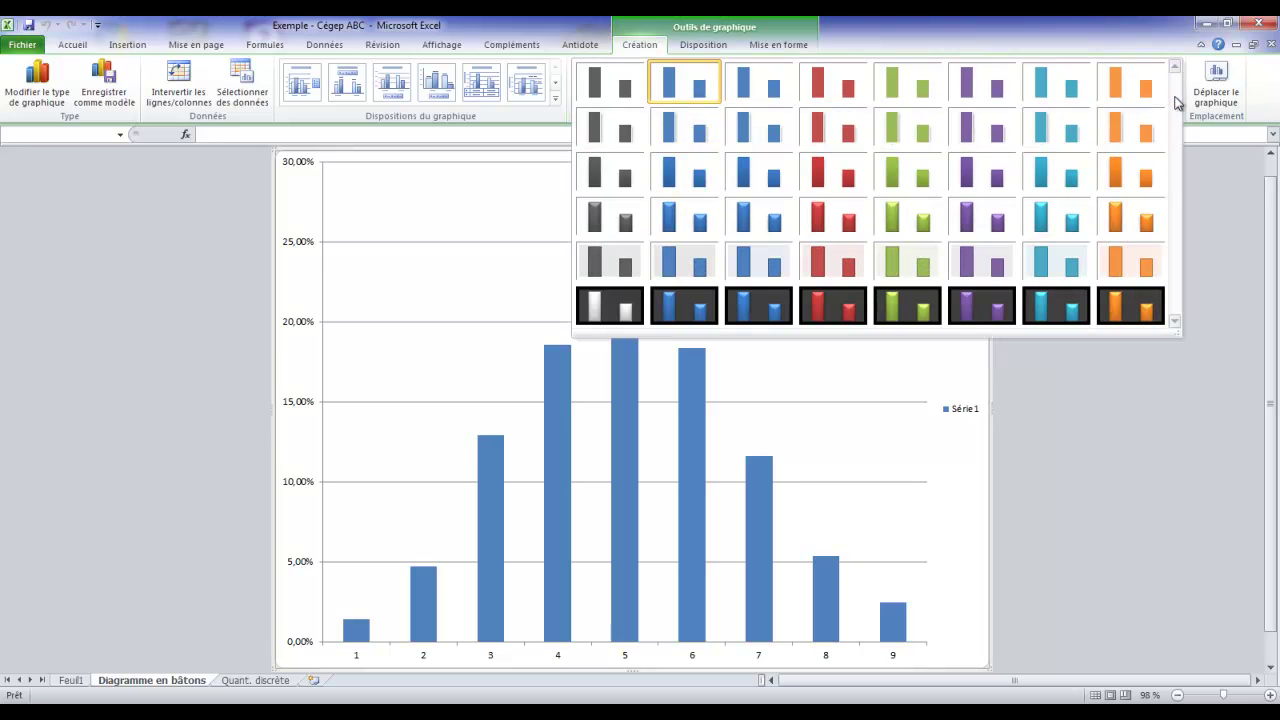
pyautogui.click(694, 296)
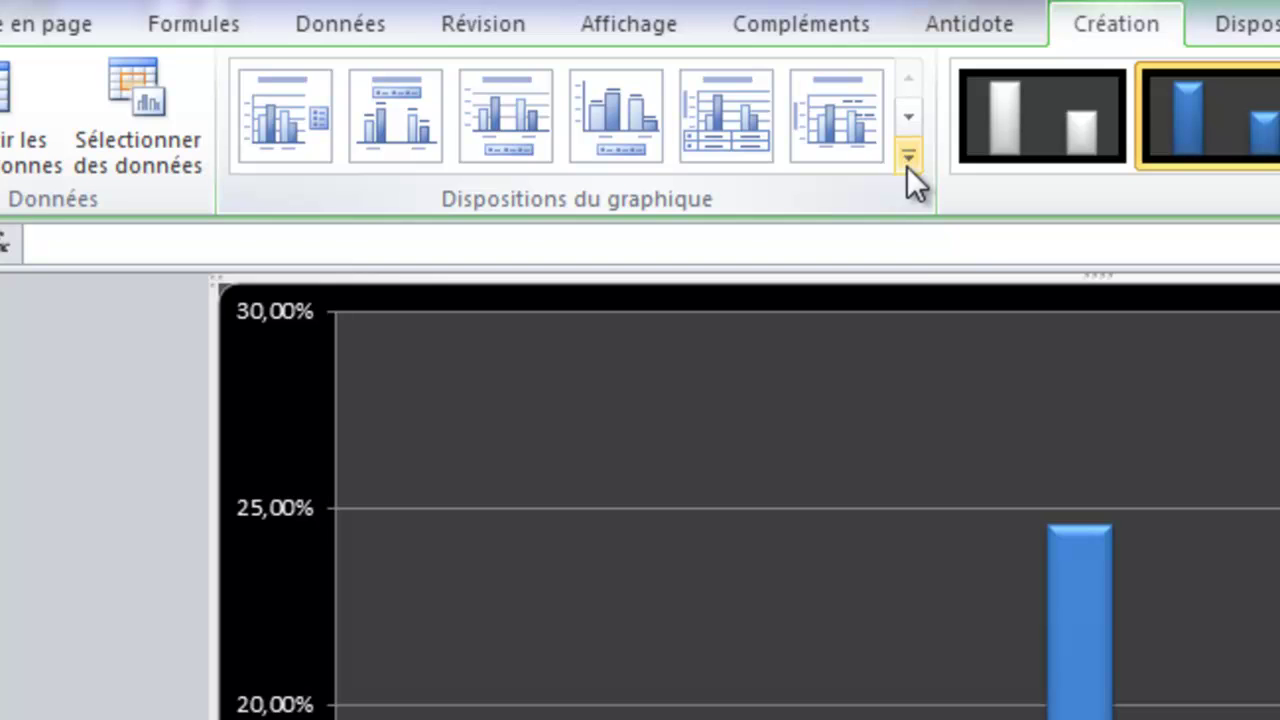
pyautogui.click(907, 162)
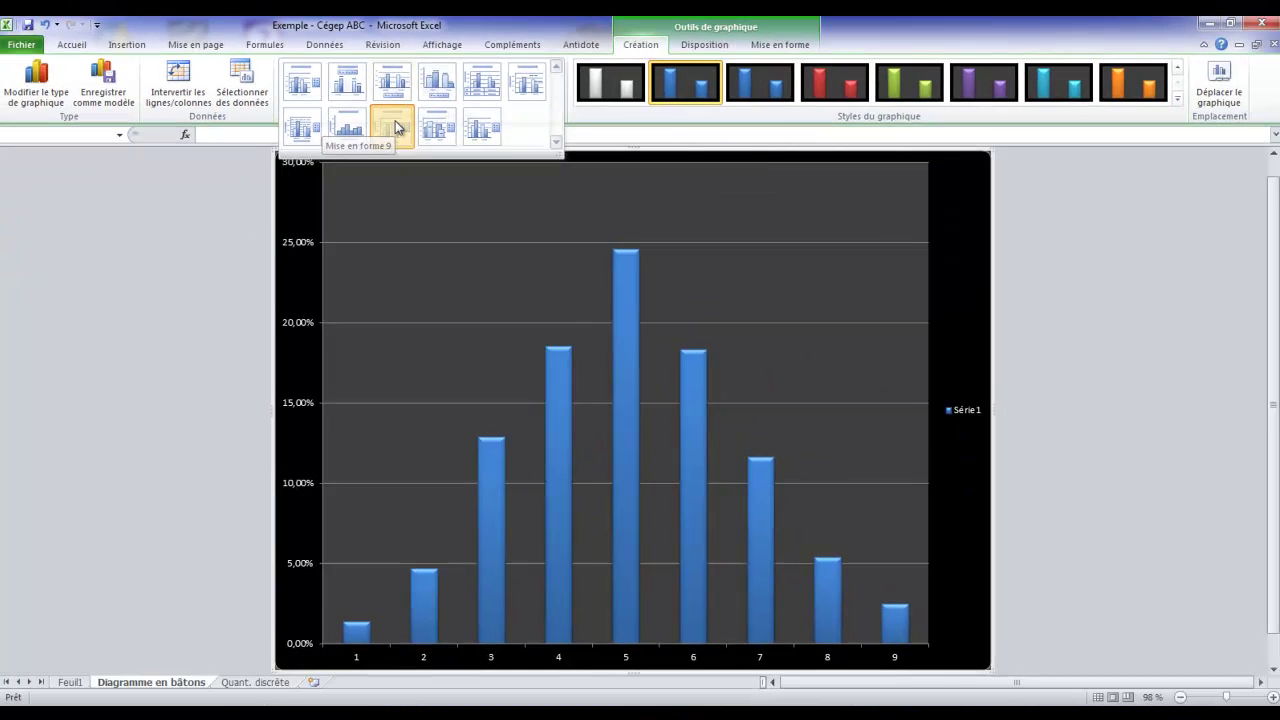
pyautogui.click(513, 212)
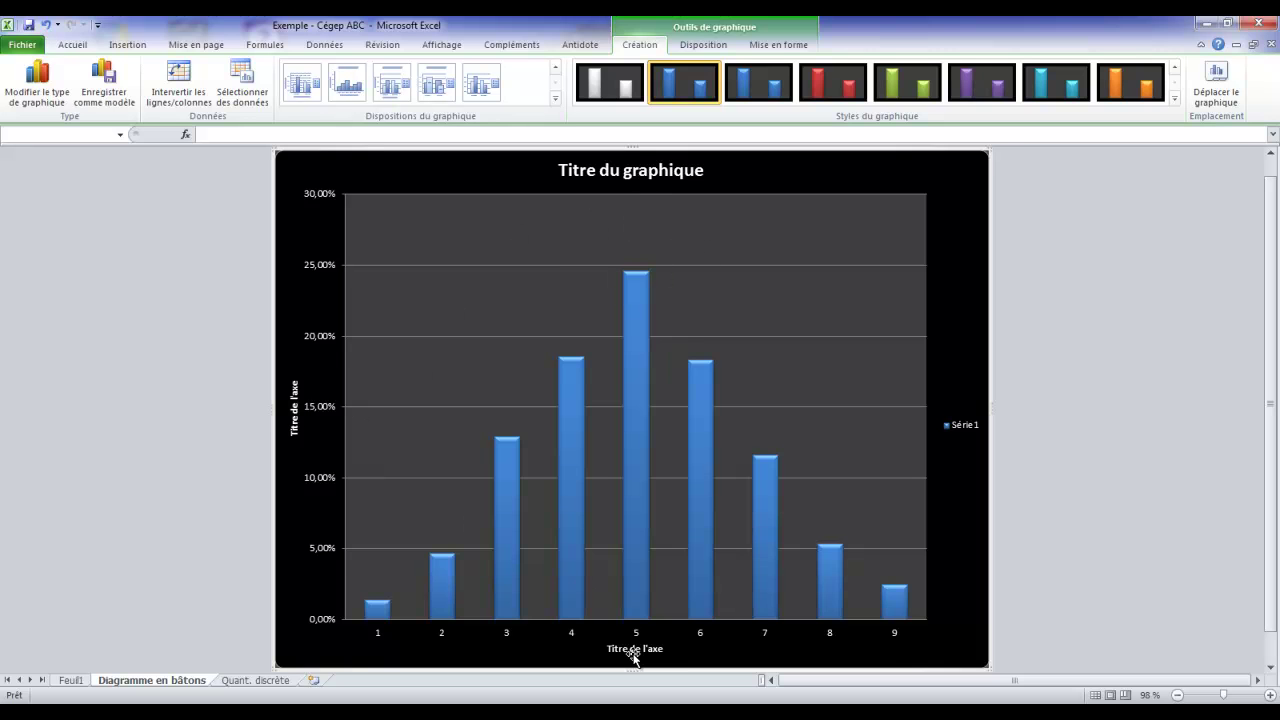
# Delete the Série1 legend from the chart
pyautogui.click(962, 427)
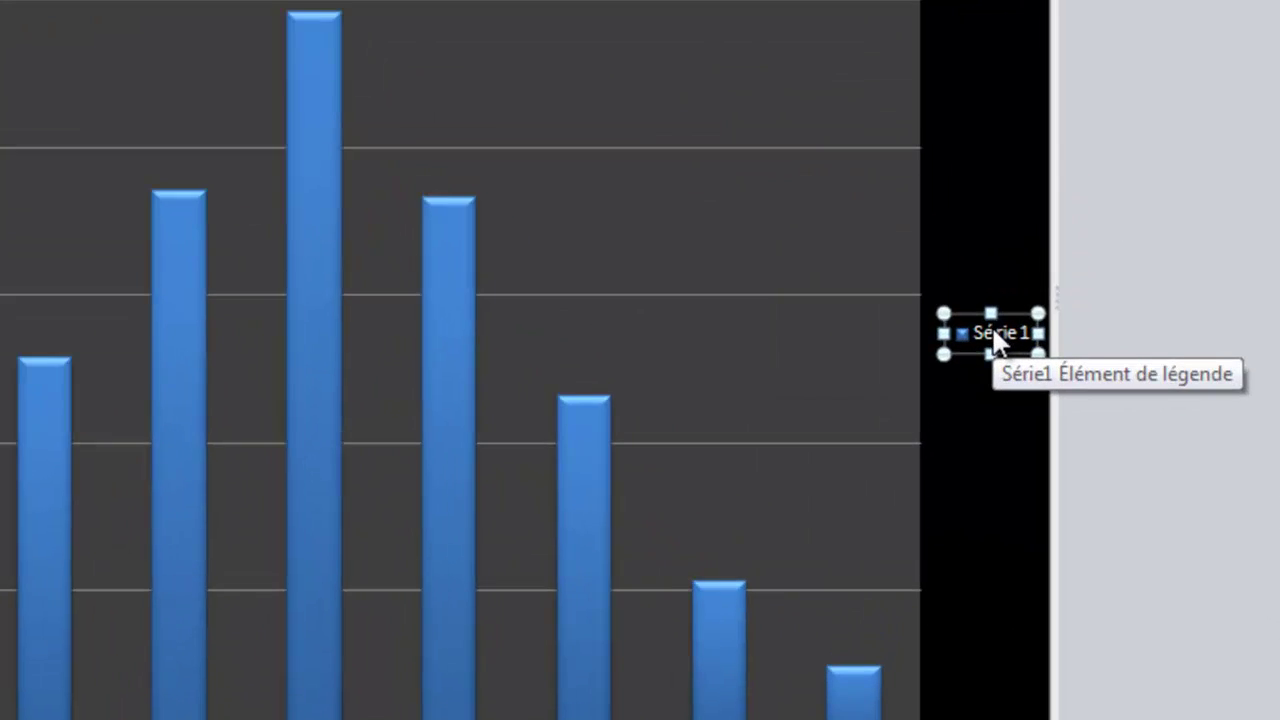
pyautogui.rightClick(965, 421)
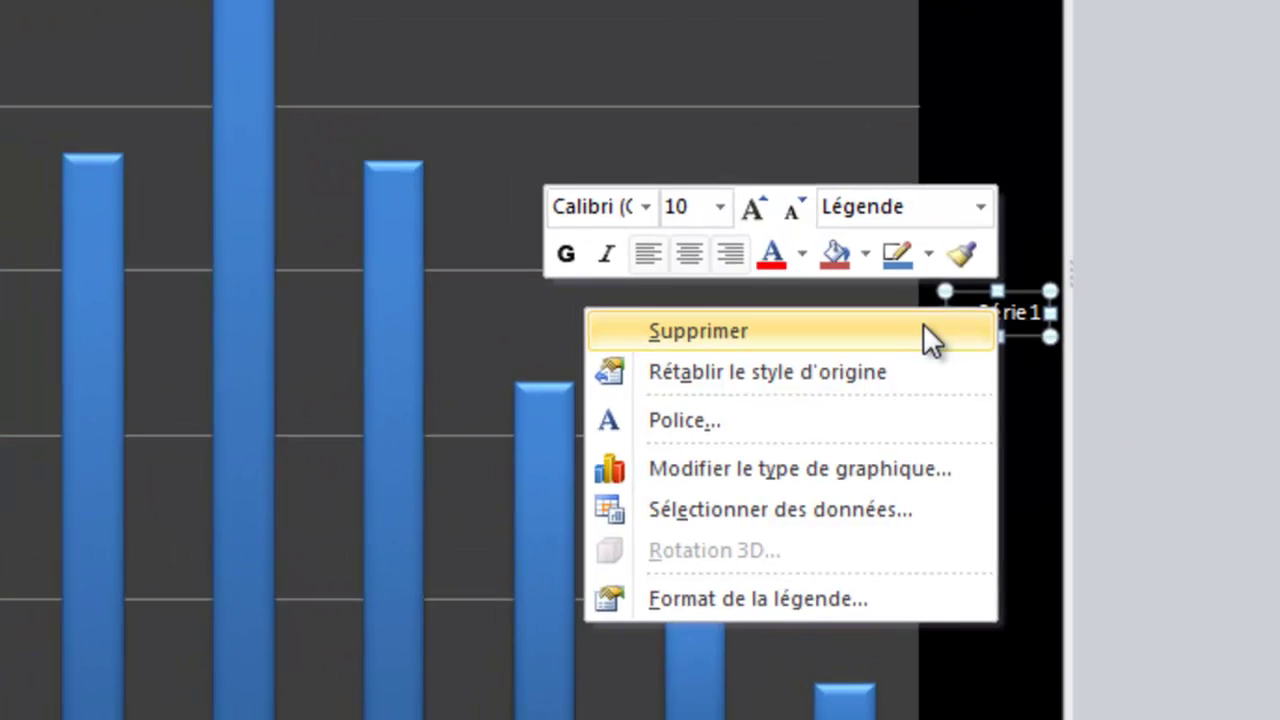
pyautogui.click(930, 431)
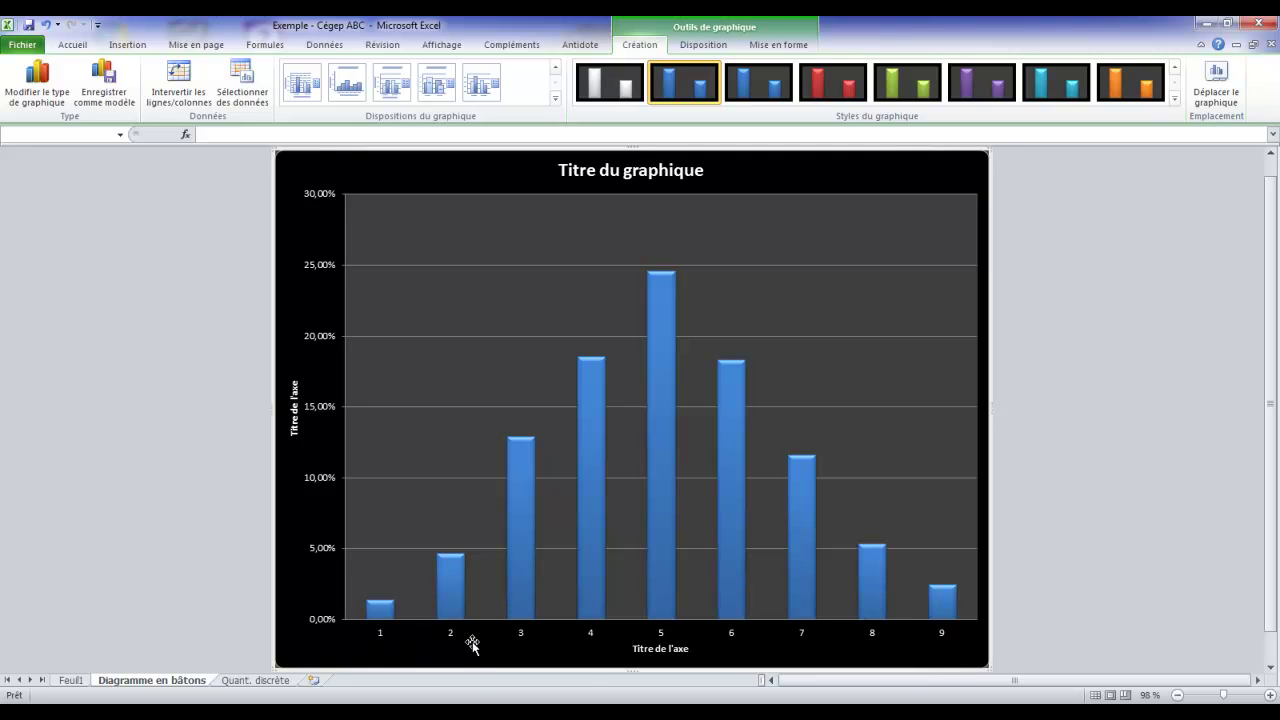
# Compare the chart's horizontal axis values with the "Nombre de cours" column in the Quant. discrète table
pyautogui.click(255, 680)
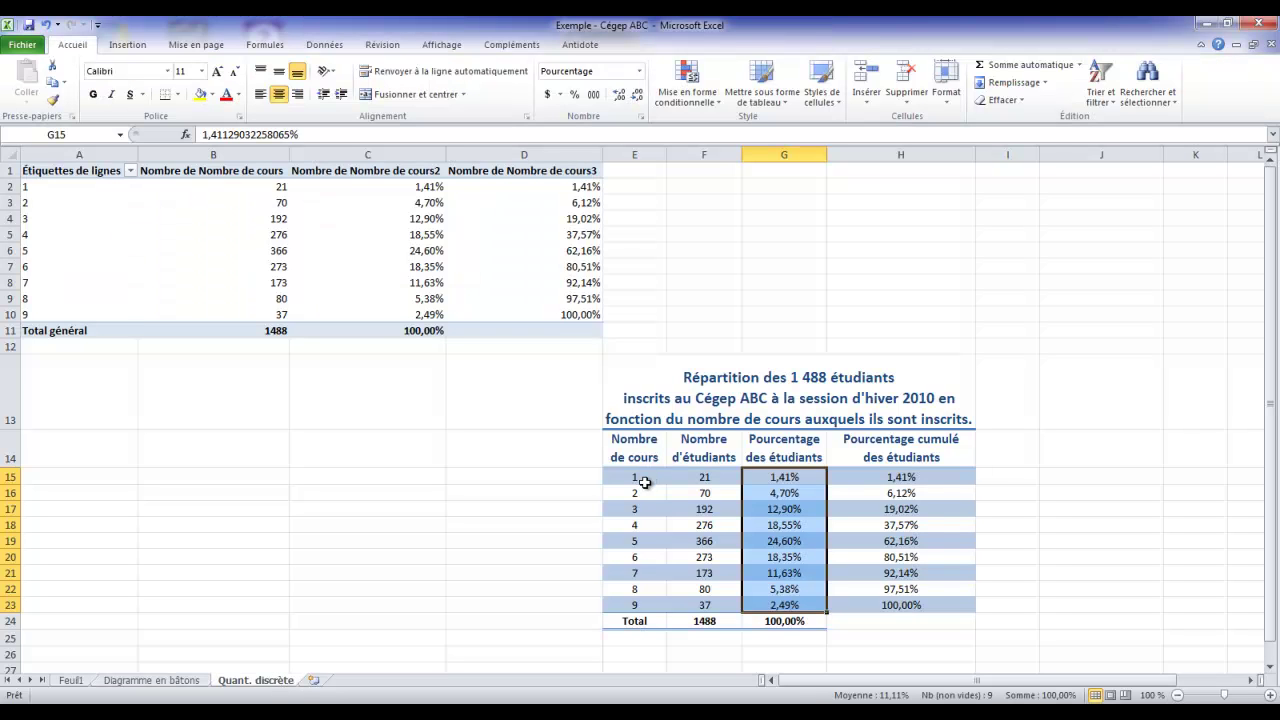
pyautogui.click(185, 680)
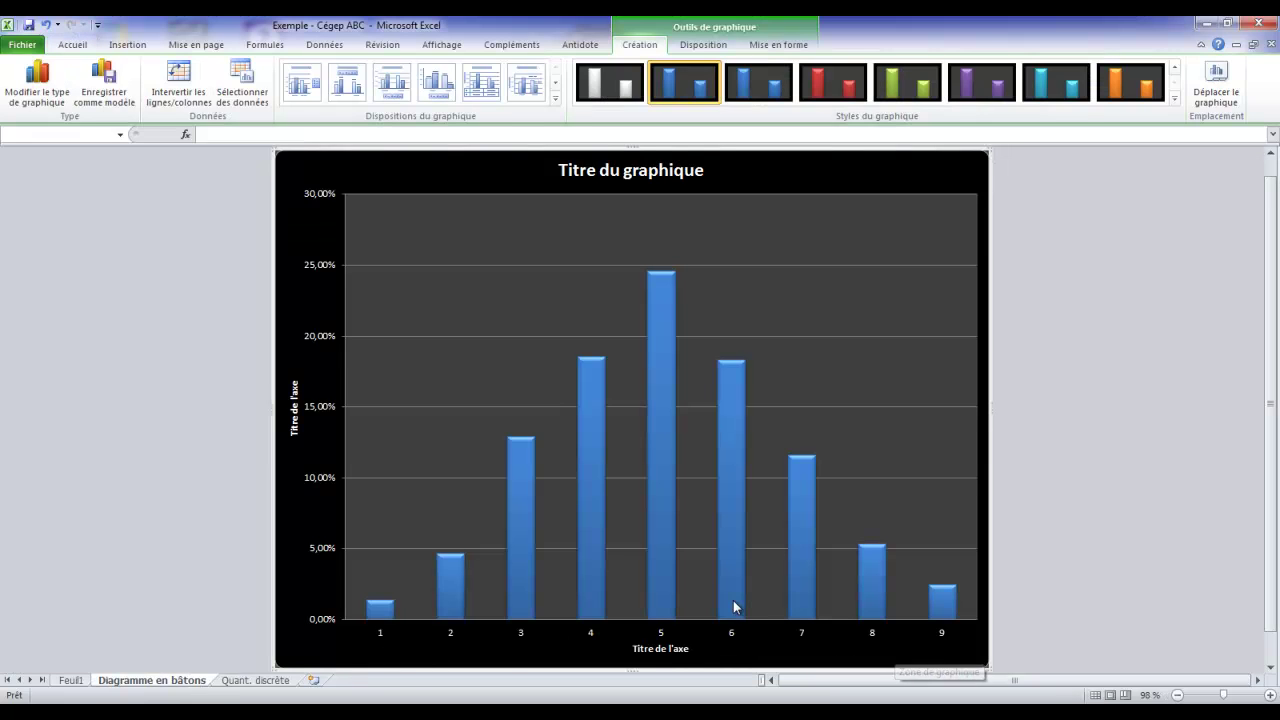
pyautogui.moveTo(734, 607)
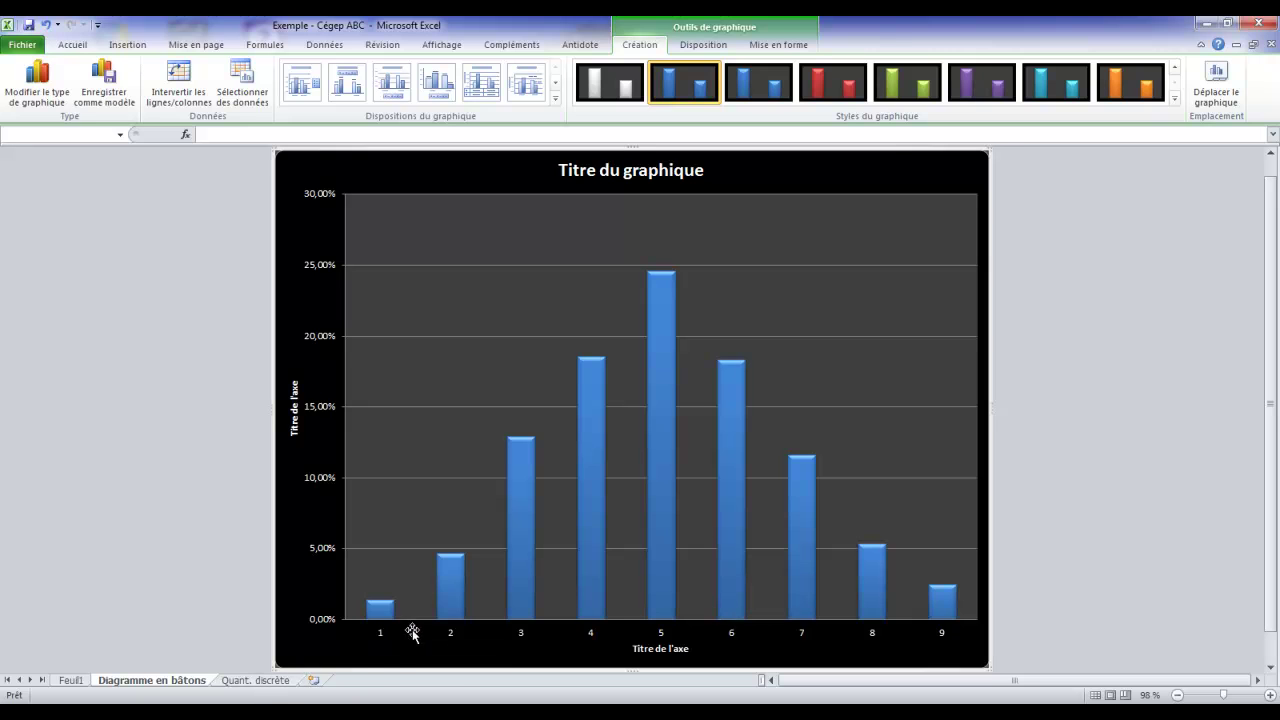
pyautogui.click(252, 680)
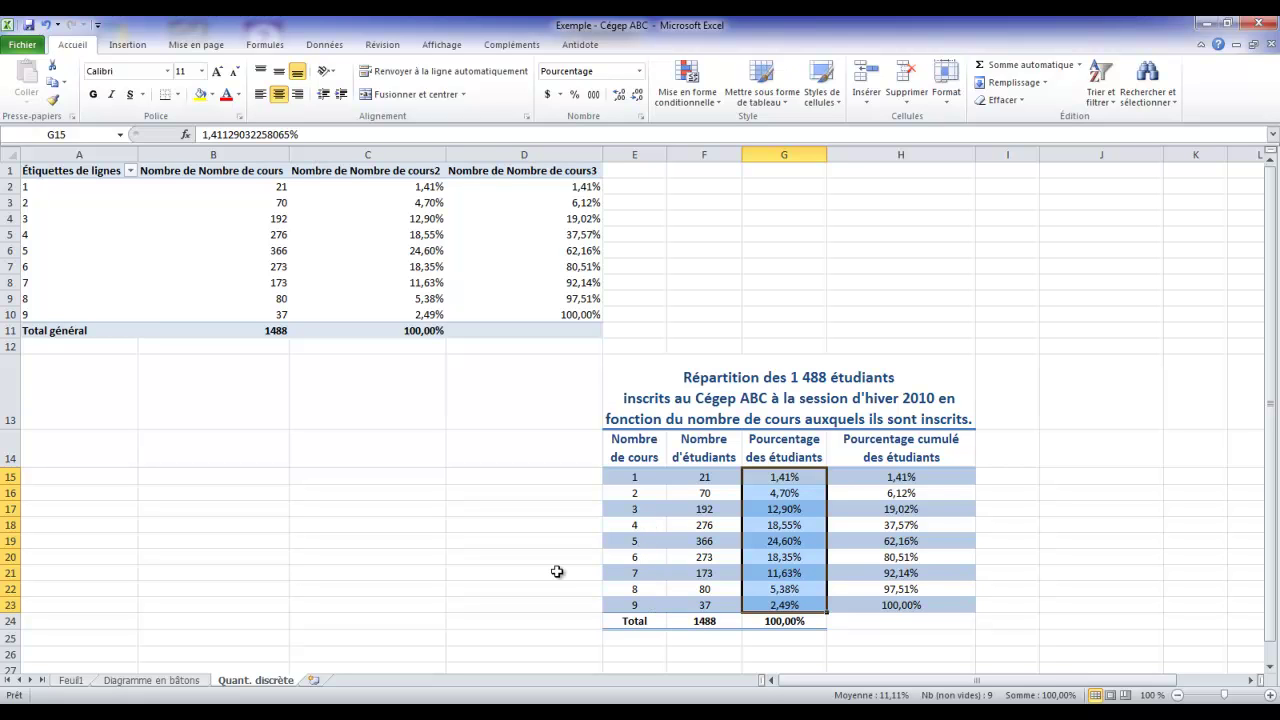
pyautogui.click(168, 684)
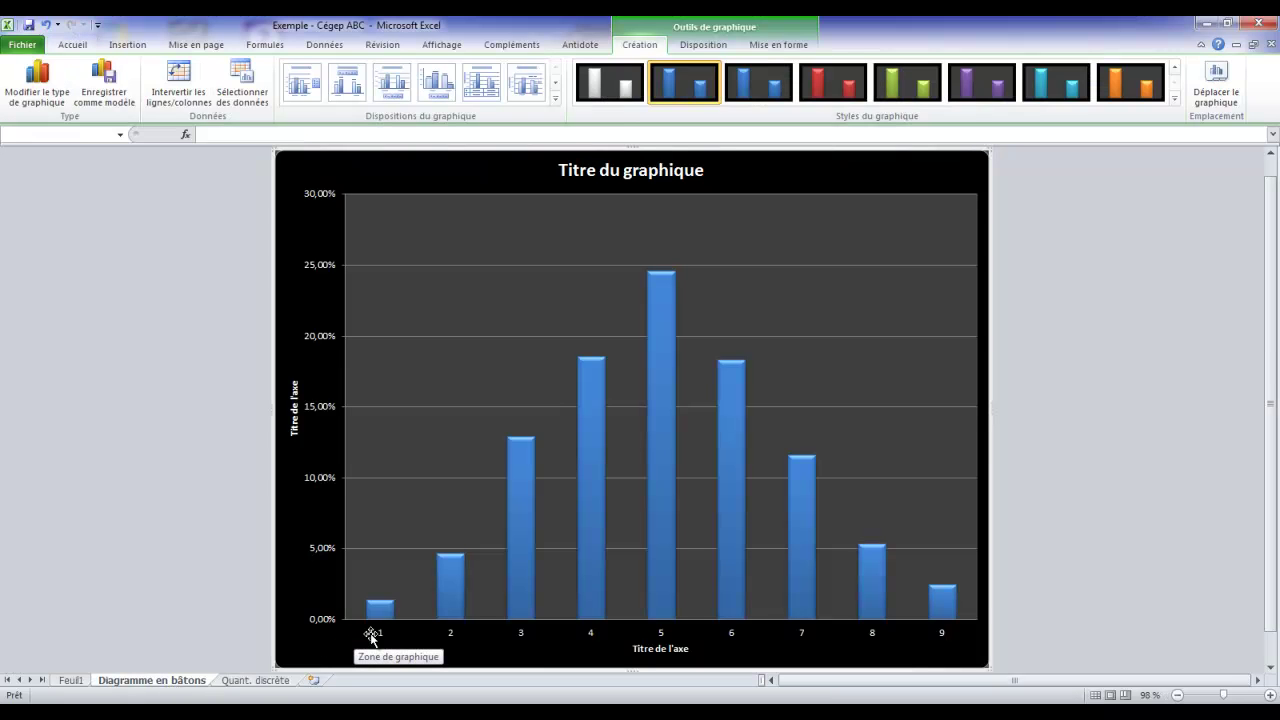
# Set the chart's horizontal axis labels to the range E15:E23 of the Quant. discrète sheet
pyautogui.click(246, 92)
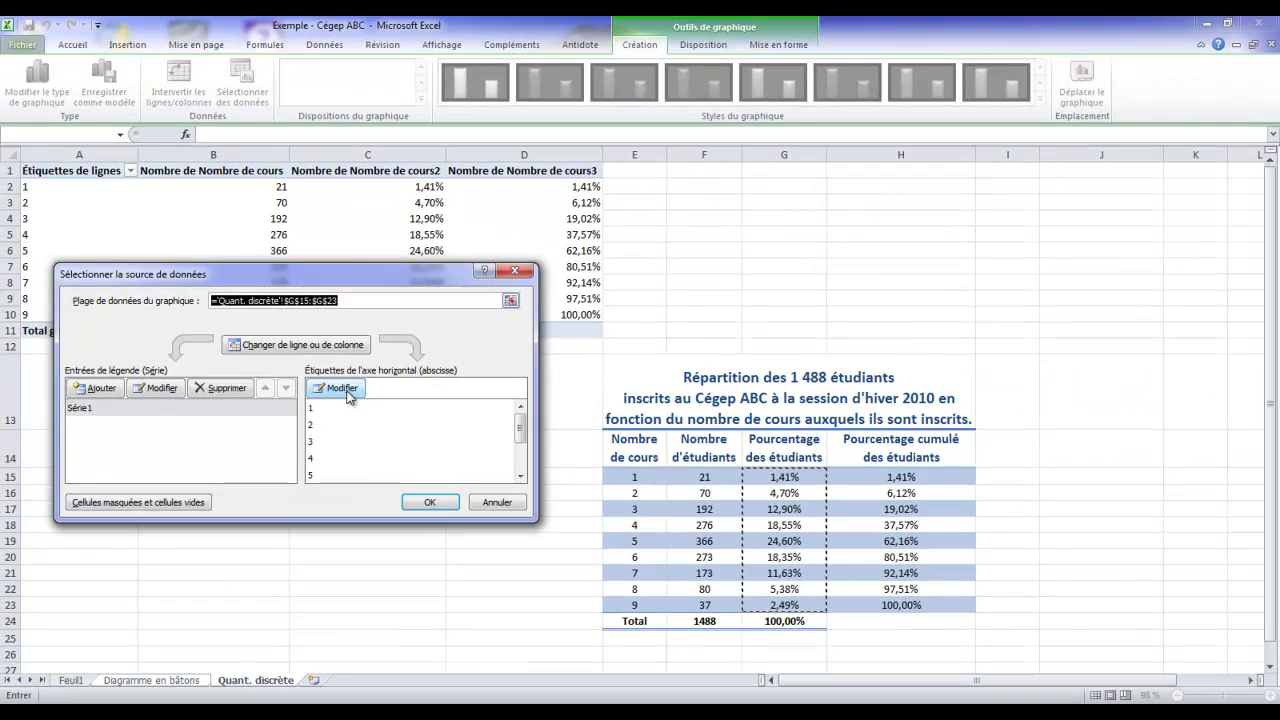
pyautogui.click(510, 254)
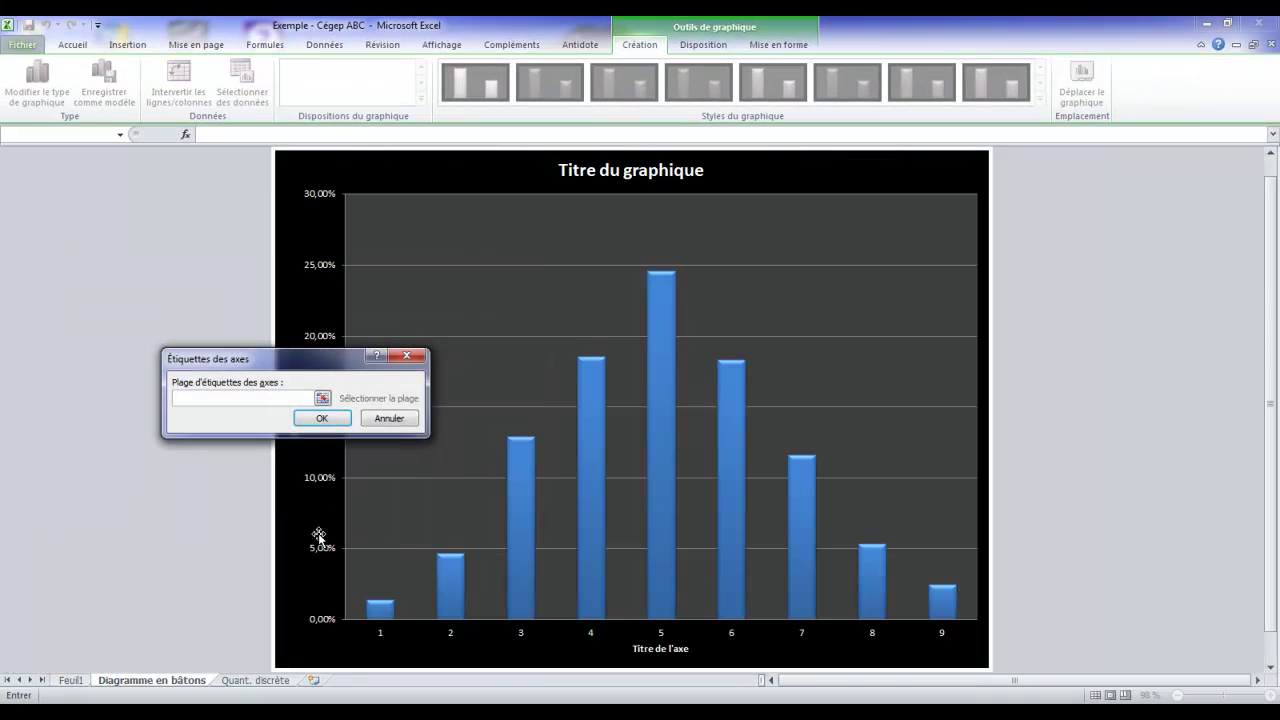
pyautogui.click(280, 682)
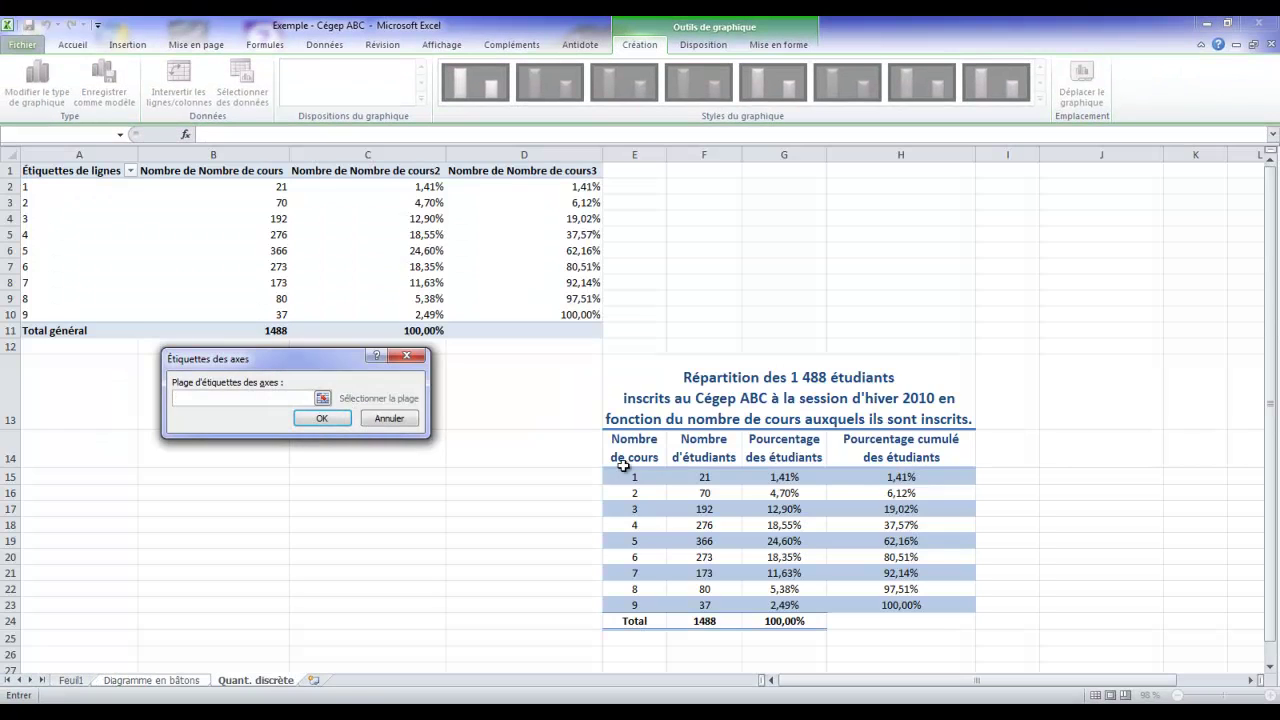
pyautogui.moveTo(624, 477); pyautogui.dragTo(624, 605)
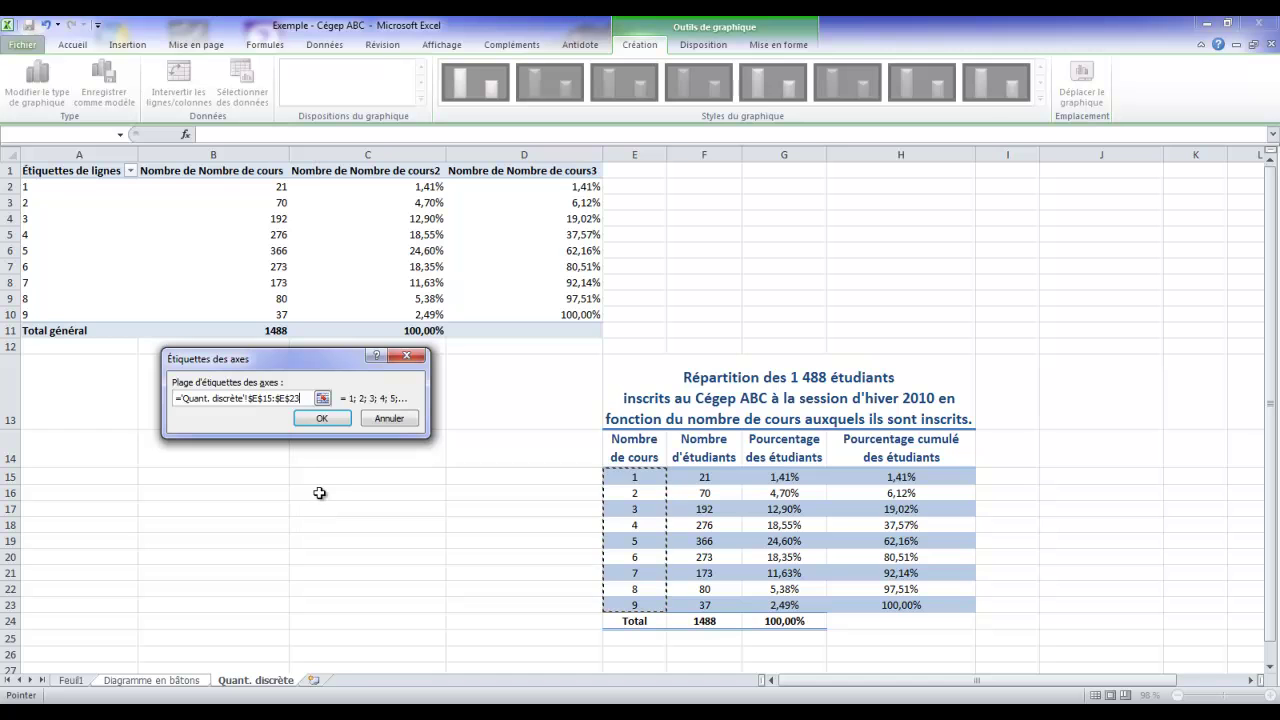
pyautogui.click(331, 418)
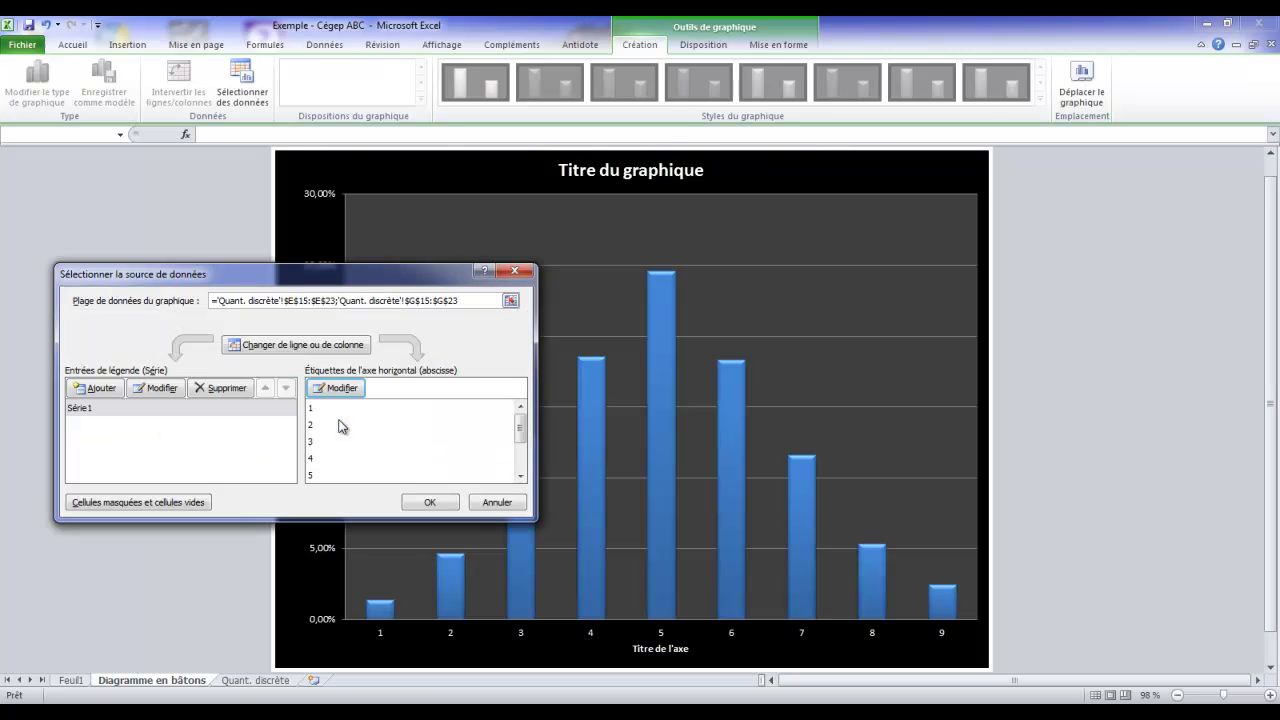
pyautogui.click(427, 502)
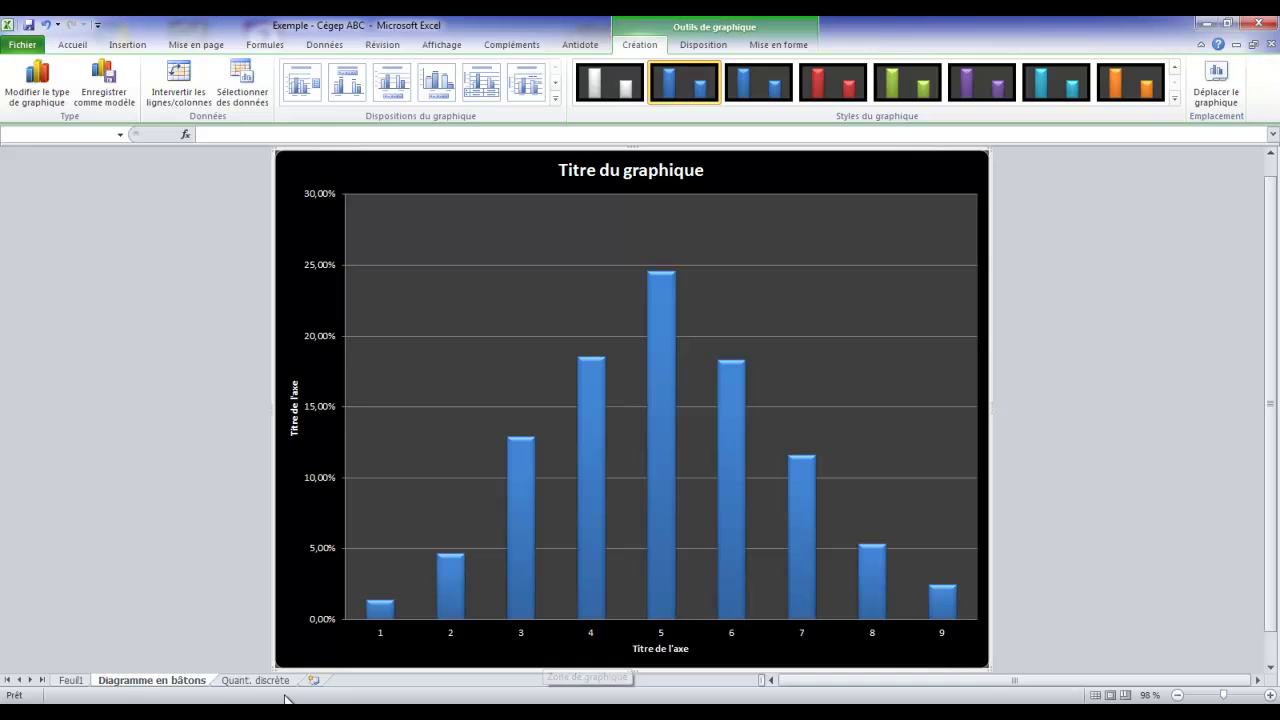
# Copy the "Nombre de cours" heading in cell E14 of the Quant. discrète sheet and return to the Diagramme en bâtons chart
pyautogui.click(252, 682)
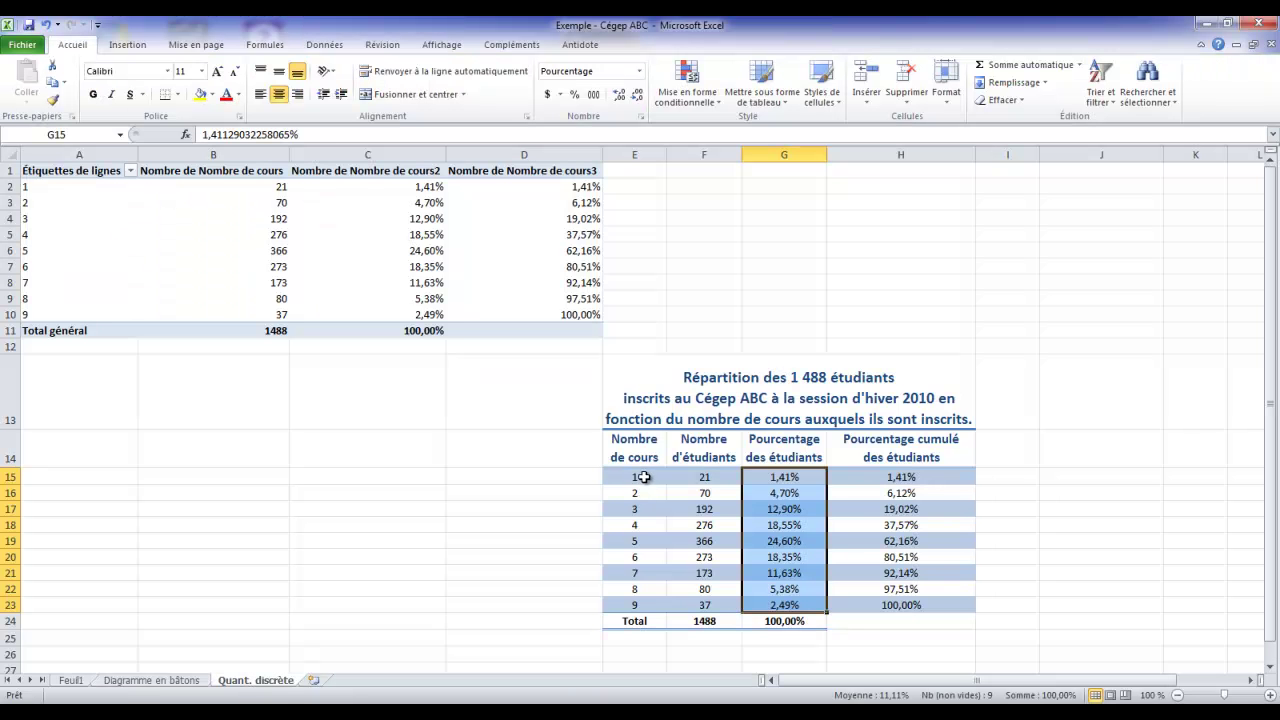
pyautogui.click(180, 683)
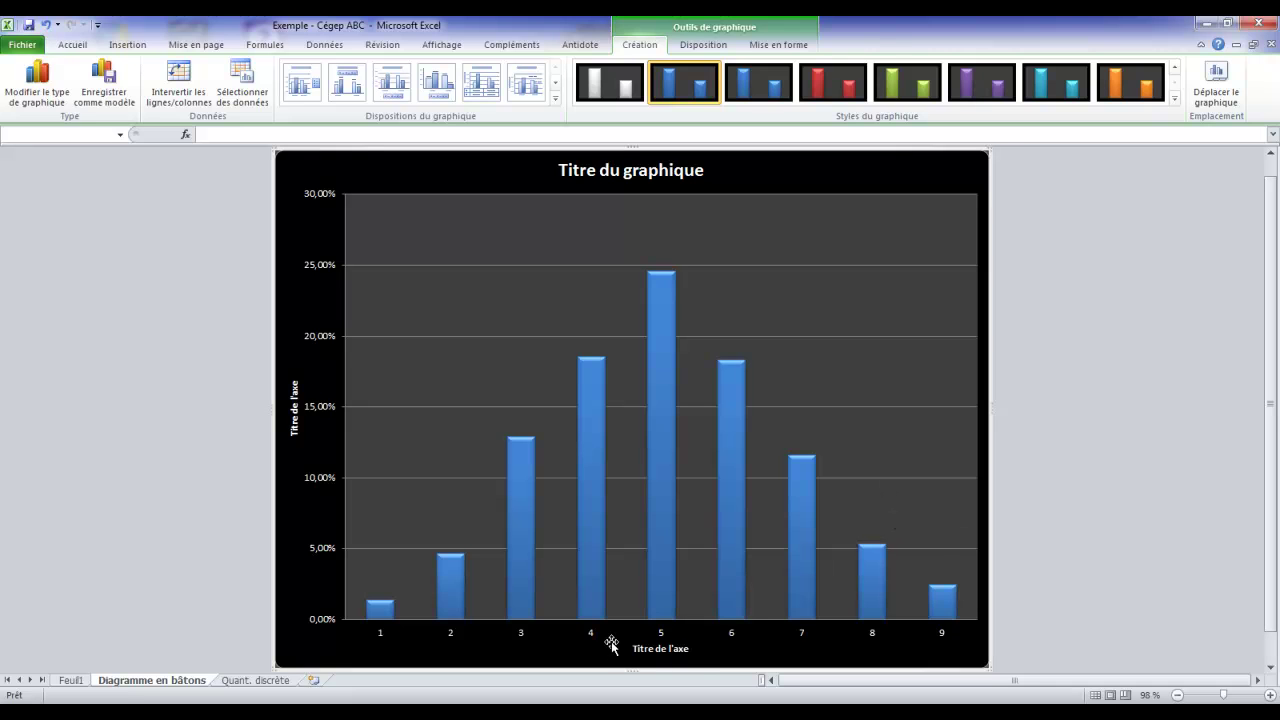
pyautogui.click(270, 682)
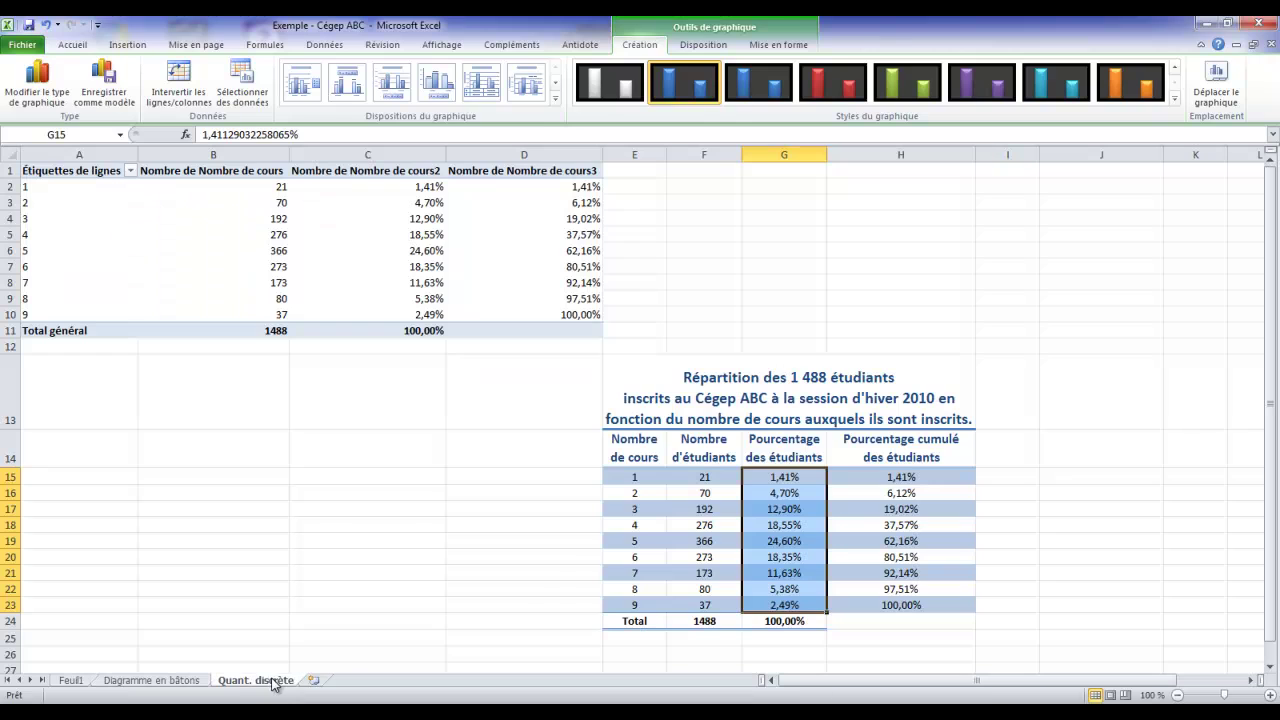
pyautogui.click(645, 450)
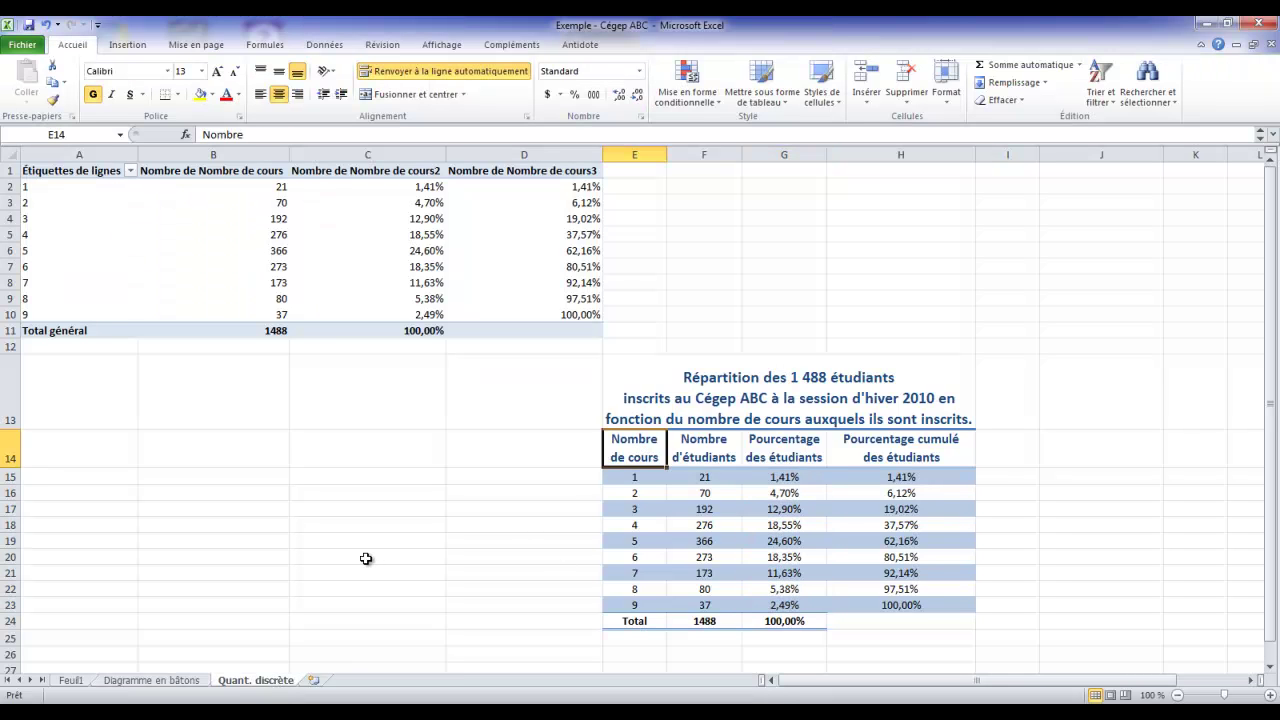
pyautogui.hotkey('ctrl', 'c')
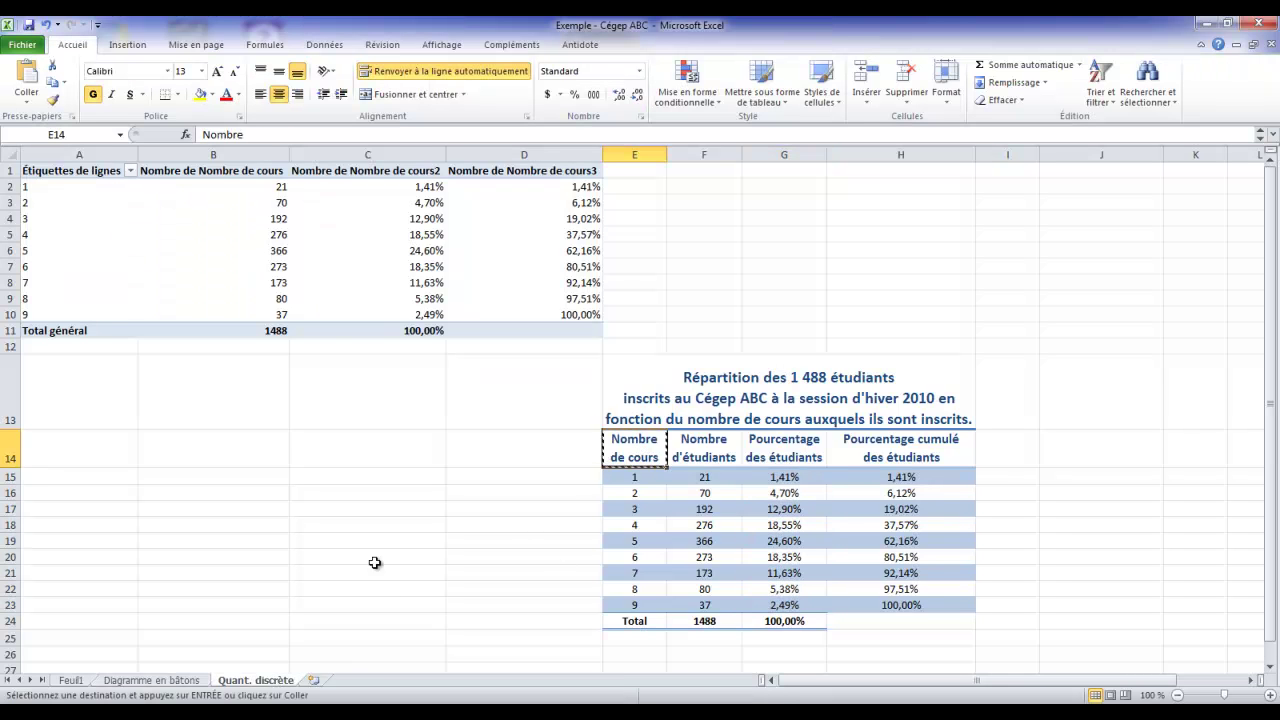
pyautogui.click(185, 686)
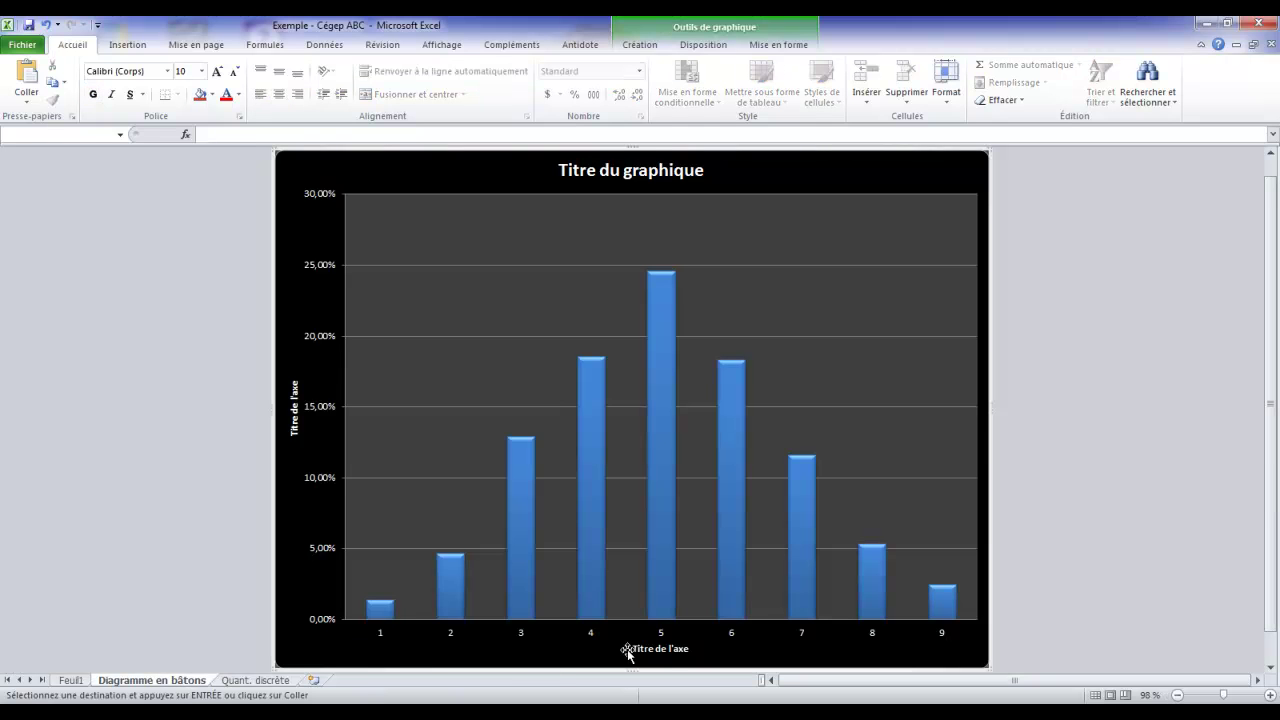
# Replace the placeholder title of the horizontal axis with the copied text "Nombre de cours"
pyautogui.click(687, 649)
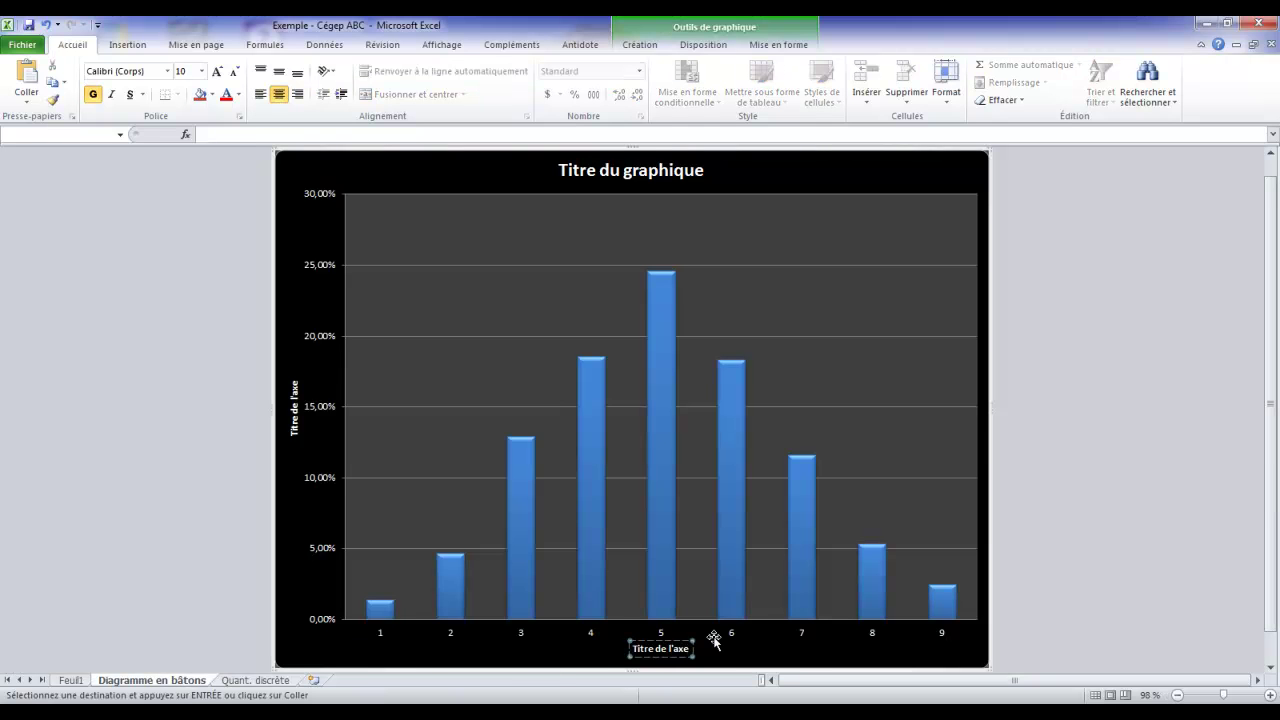
pyautogui.press('BackSpace')
pyautogui.press('BackSpace')
pyautogui.press('BackSpace')
pyautogui.press('BackSpace')
pyautogui.press('BackSpace')
pyautogui.press('BackSpace')
pyautogui.press('BackSpace')
pyautogui.press('BackSpace')
pyautogui.press('BackSpace')
pyautogui.press('BackSpace')
pyautogui.press('BackSpace')
pyautogui.press('BackSpace')
pyautogui.press('BackSpace')
pyautogui.press('BackSpace')
pyautogui.hotkey('ctrl', 'v')
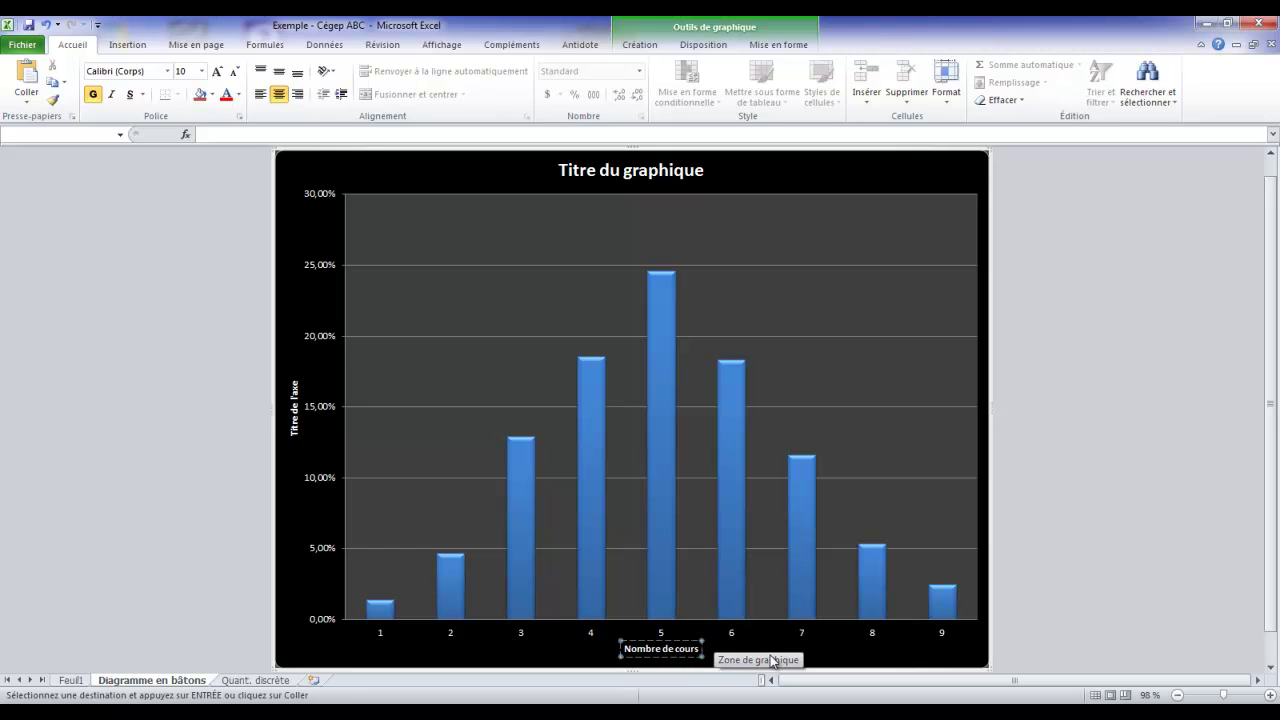
pyautogui.click(833, 655)
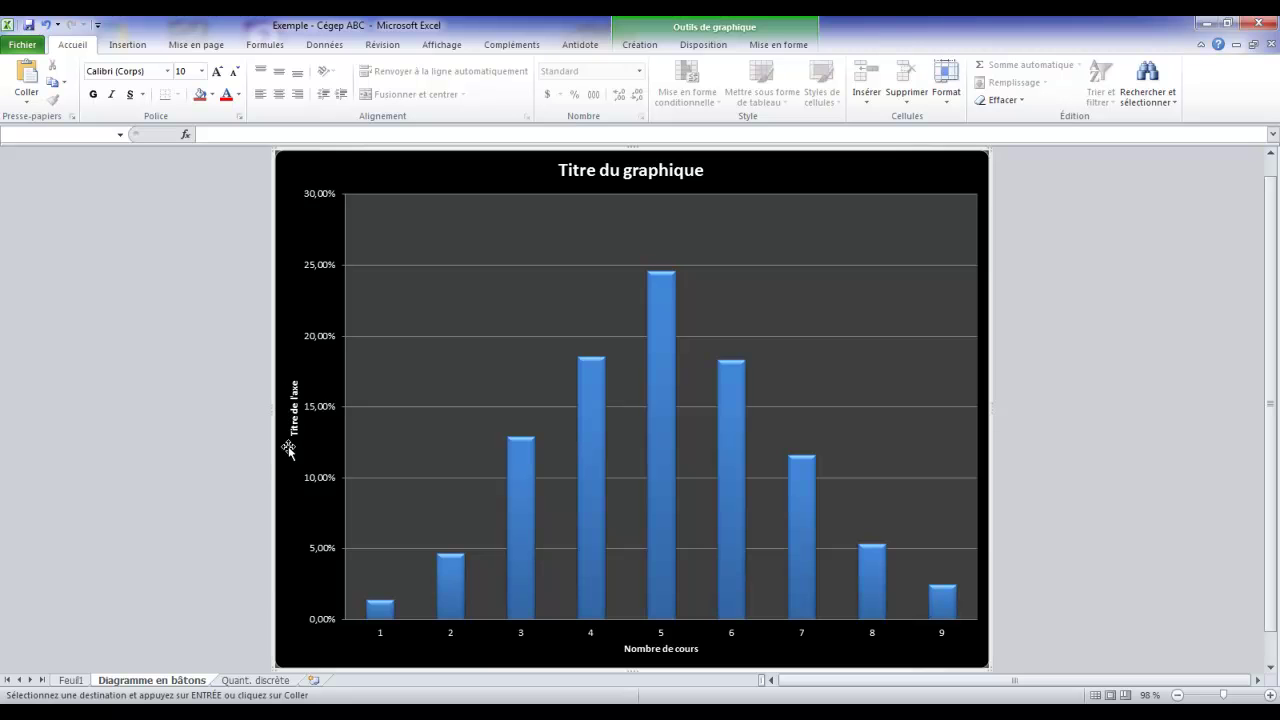
# Copy the "Pourcentage des étudiants" heading in cell G14 of the Quant. discrète sheet and return to the chart sheet
pyautogui.click(257, 680)
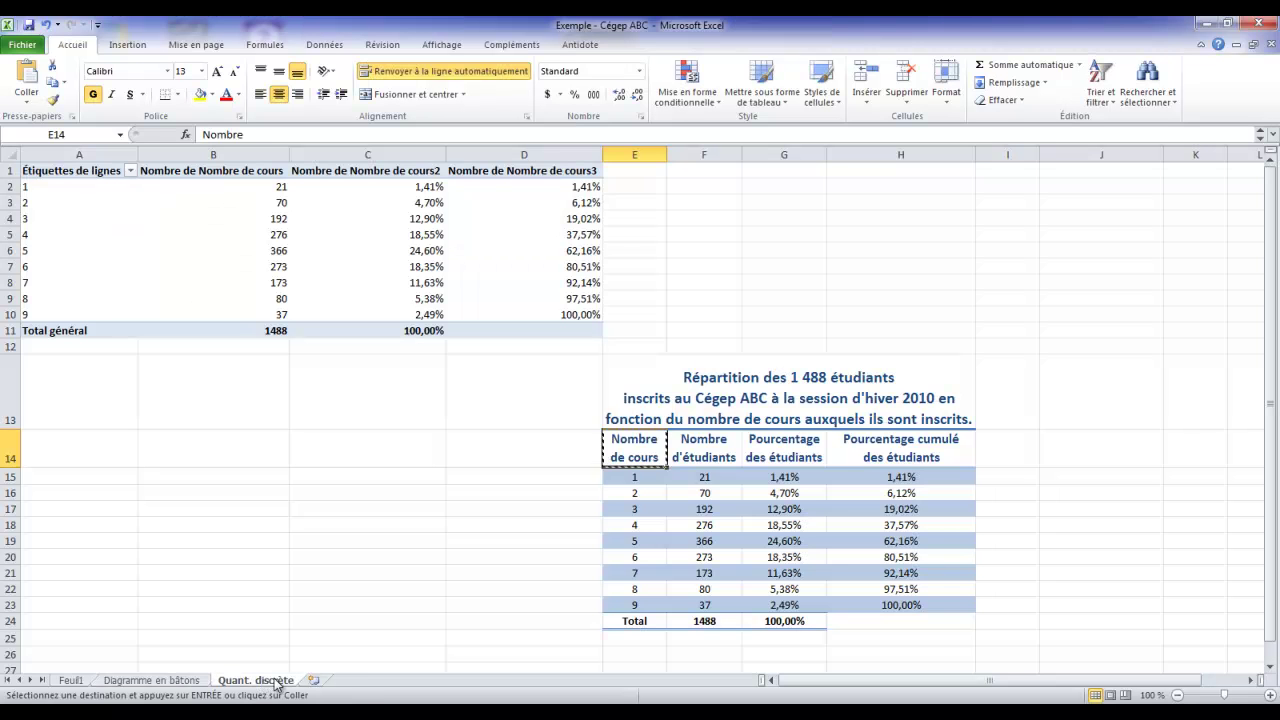
pyautogui.click(815, 457)
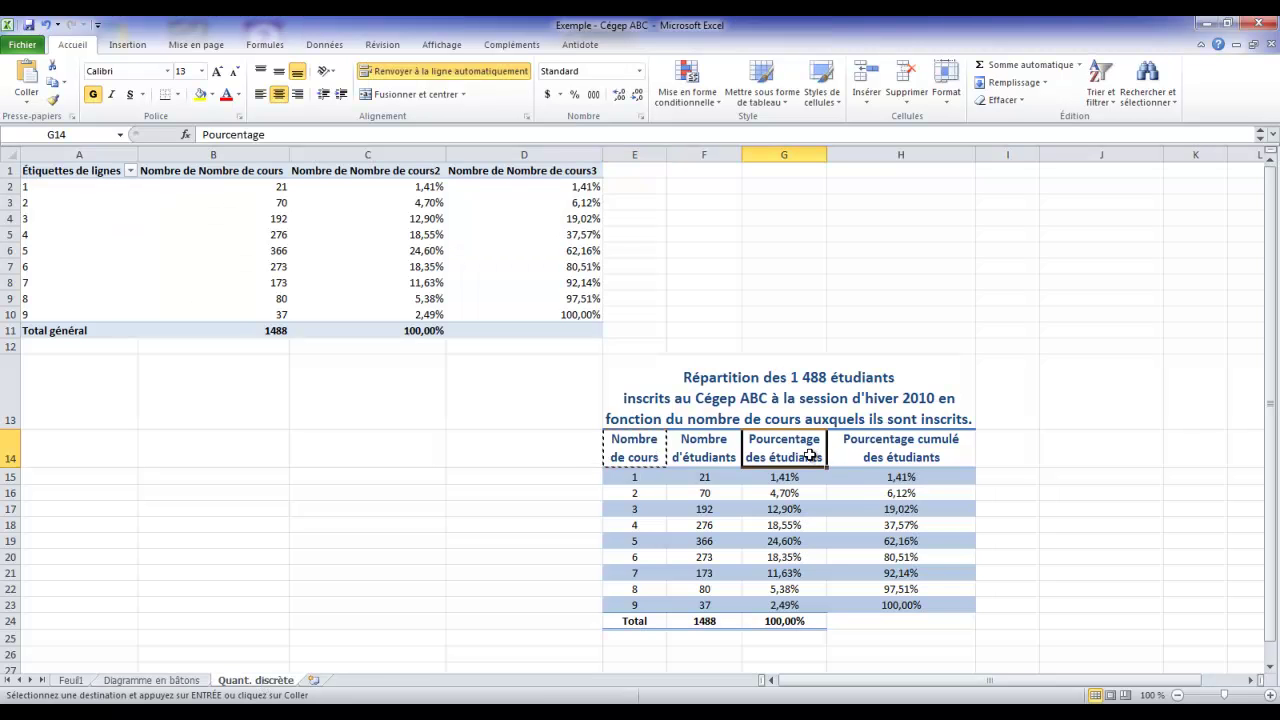
pyautogui.hotkey('ctrl', 'c')
pyautogui.click(193, 684)
# Replace the placeholder title of the vertical axis with the copied text, arranged on one line as "Pourcentage des étudiants"
pyautogui.click(292, 408)
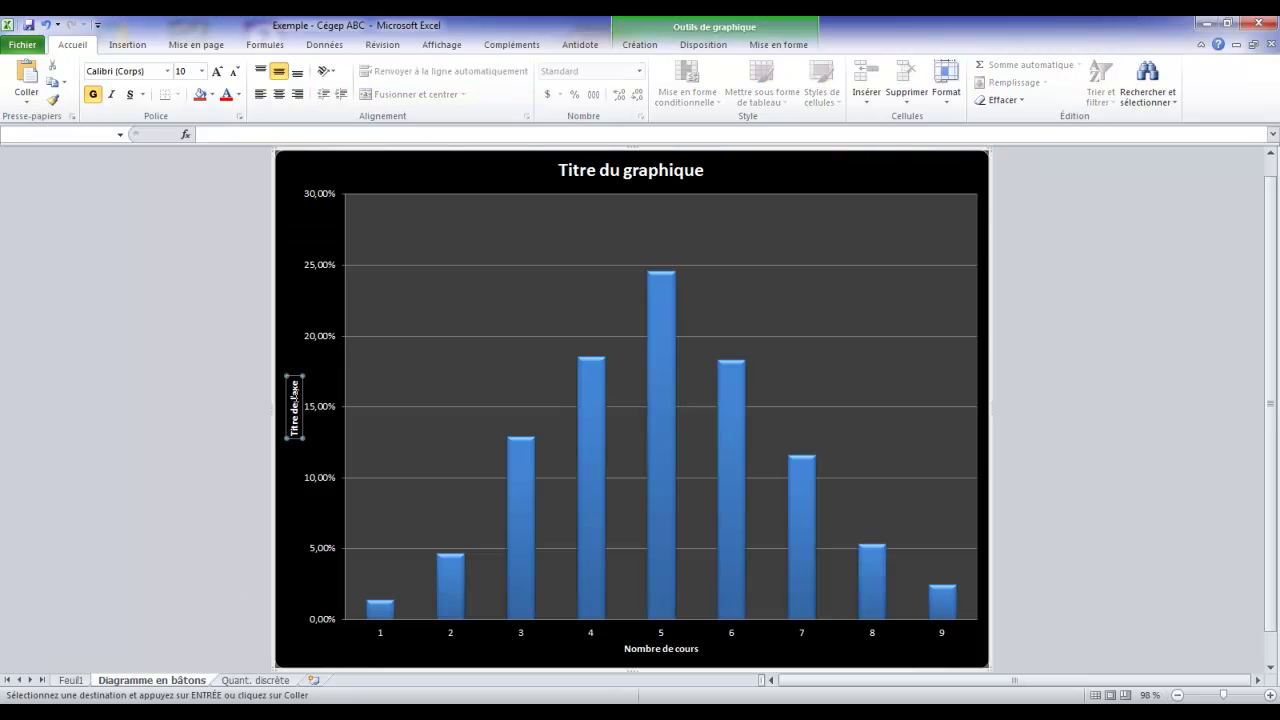
pyautogui.press('BackSpace')
pyautogui.press('BackSpace')
pyautogui.press('BackSpace')
pyautogui.press('BackSpace')
pyautogui.press('BackSpace')
pyautogui.press('BackSpace')
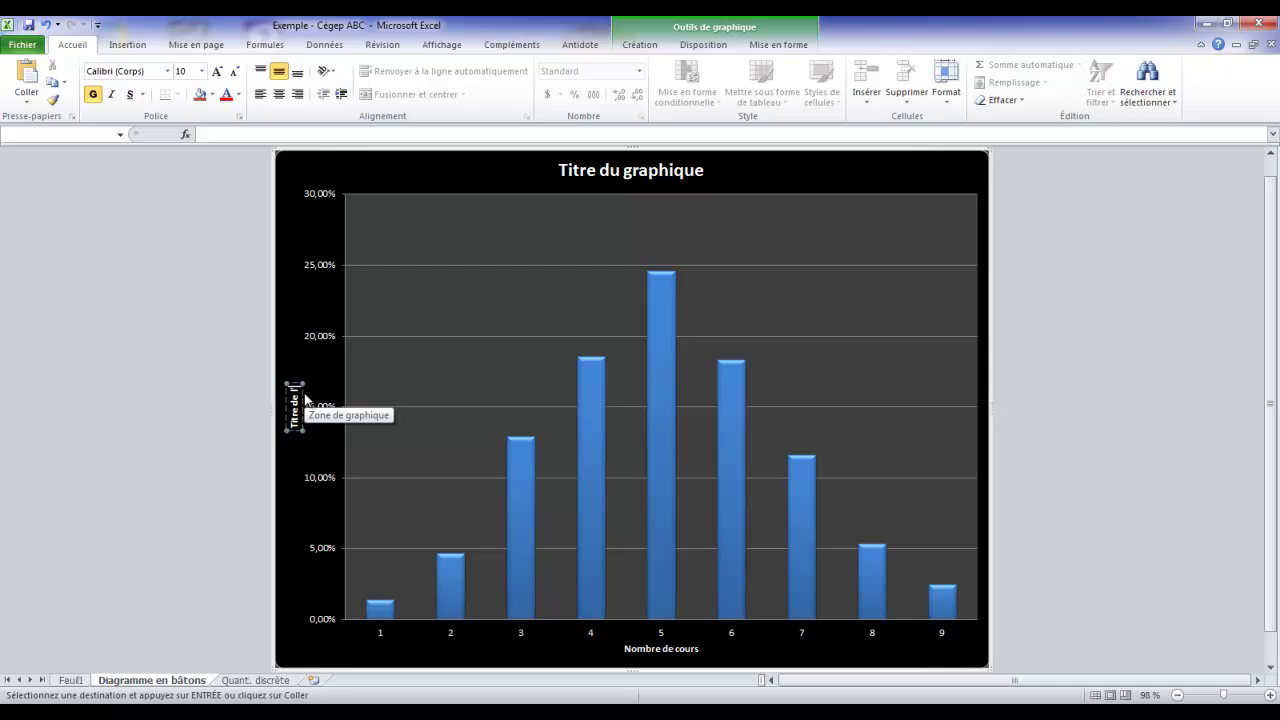
pyautogui.press('BackSpace')
pyautogui.press('BackSpace')
pyautogui.press('BackSpace')
pyautogui.press('BackSpace')
pyautogui.press('BackSpace')
pyautogui.press('BackSpace')
pyautogui.press('BackSpace')
pyautogui.press('BackSpace')
pyautogui.hotkey('ctrl', 'v')
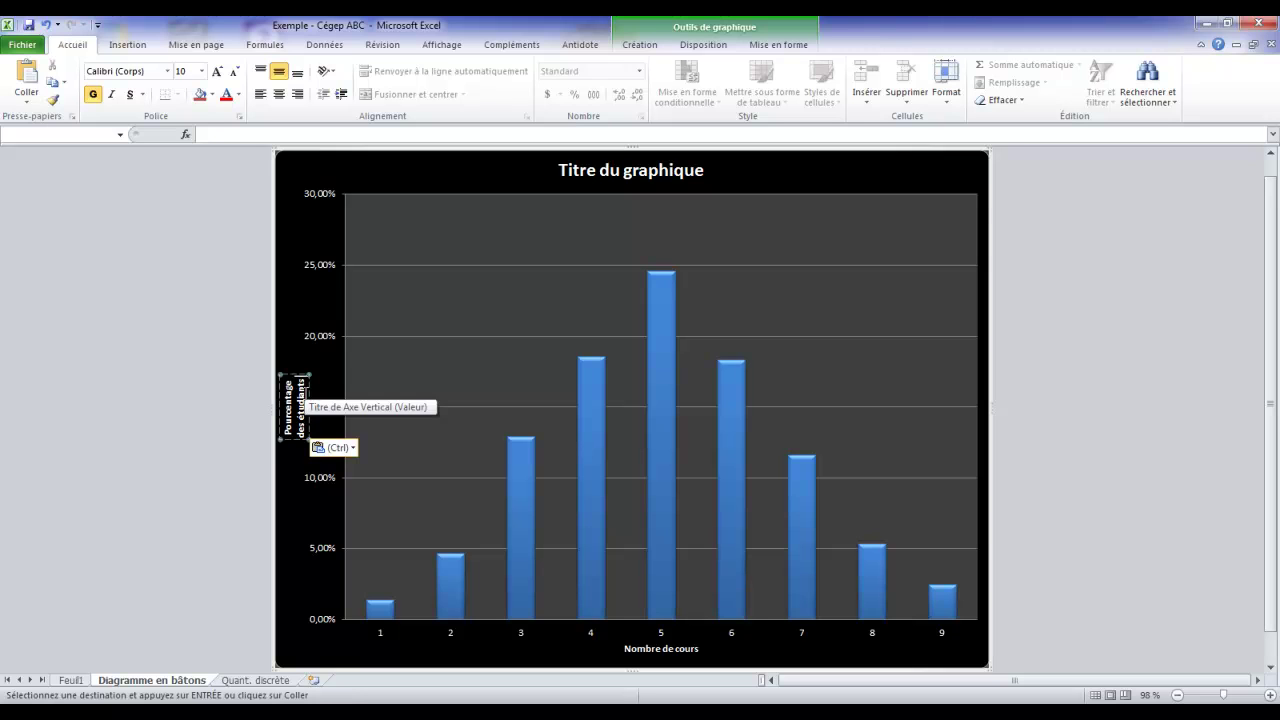
pyautogui.click(300, 398)
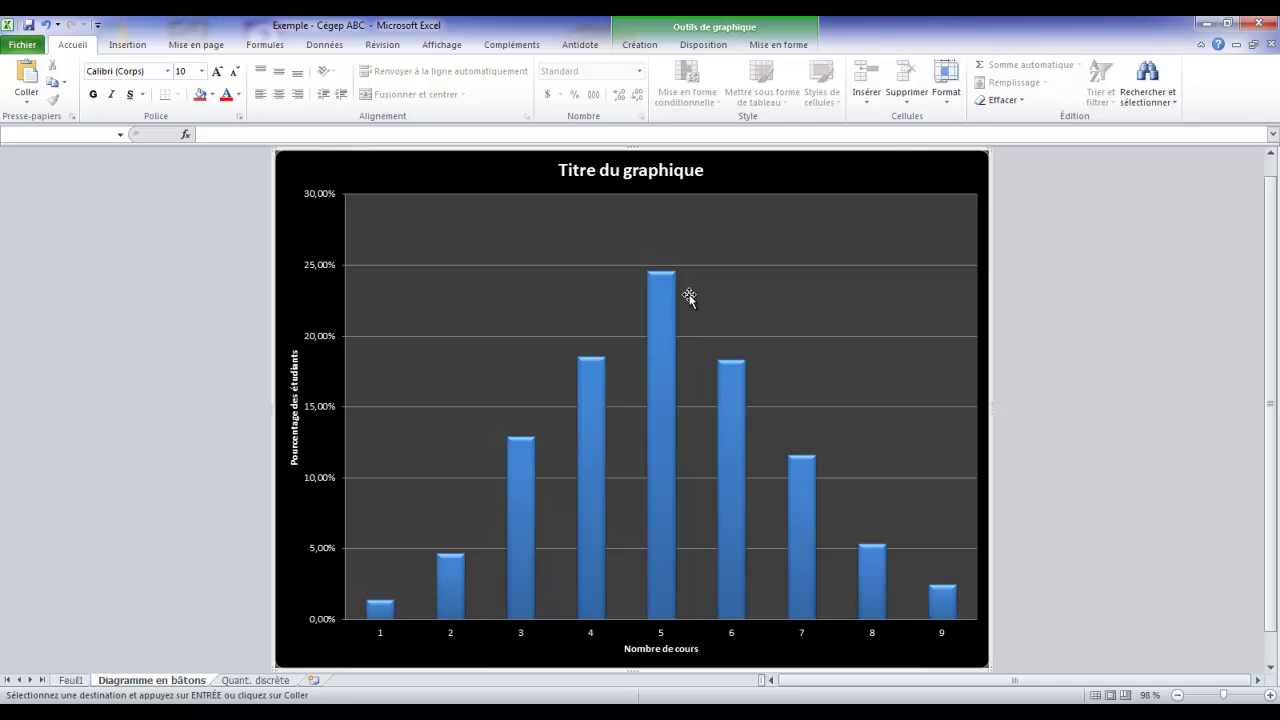
pyautogui.moveTo(662, 311)
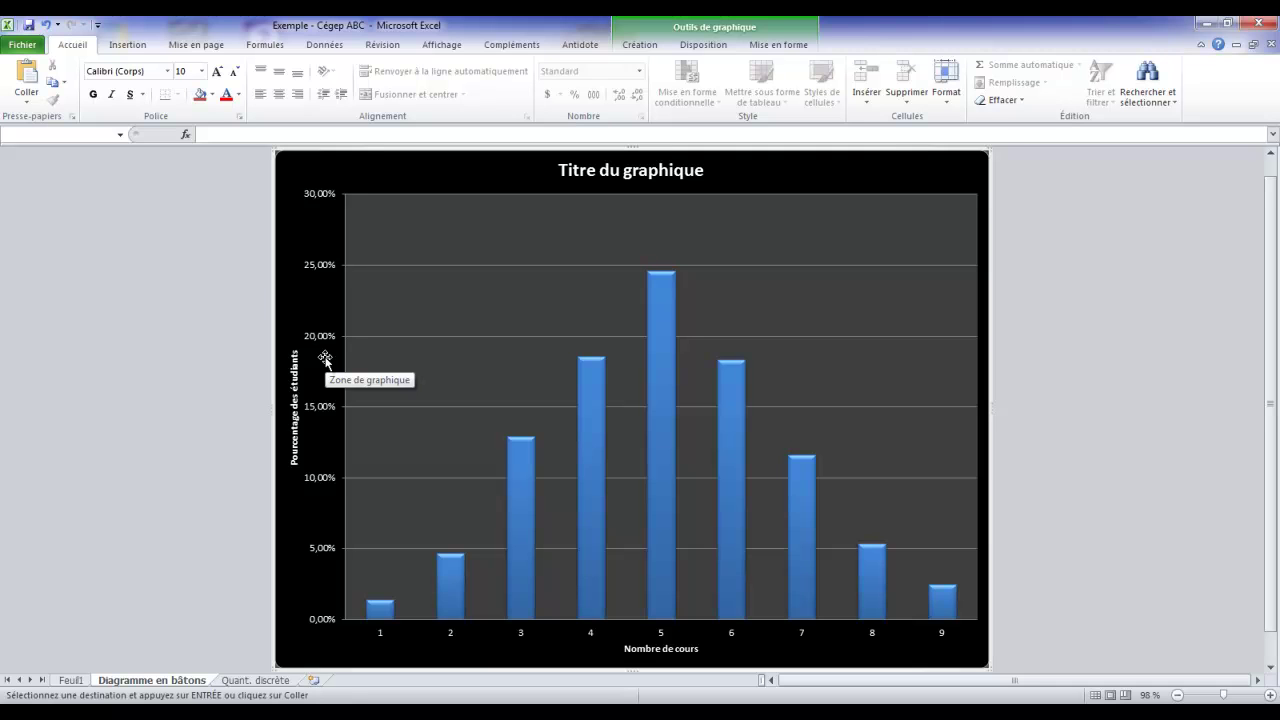
# Set the vertical axis maximum to a fixed value of 0,25
pyautogui.click(323, 271)
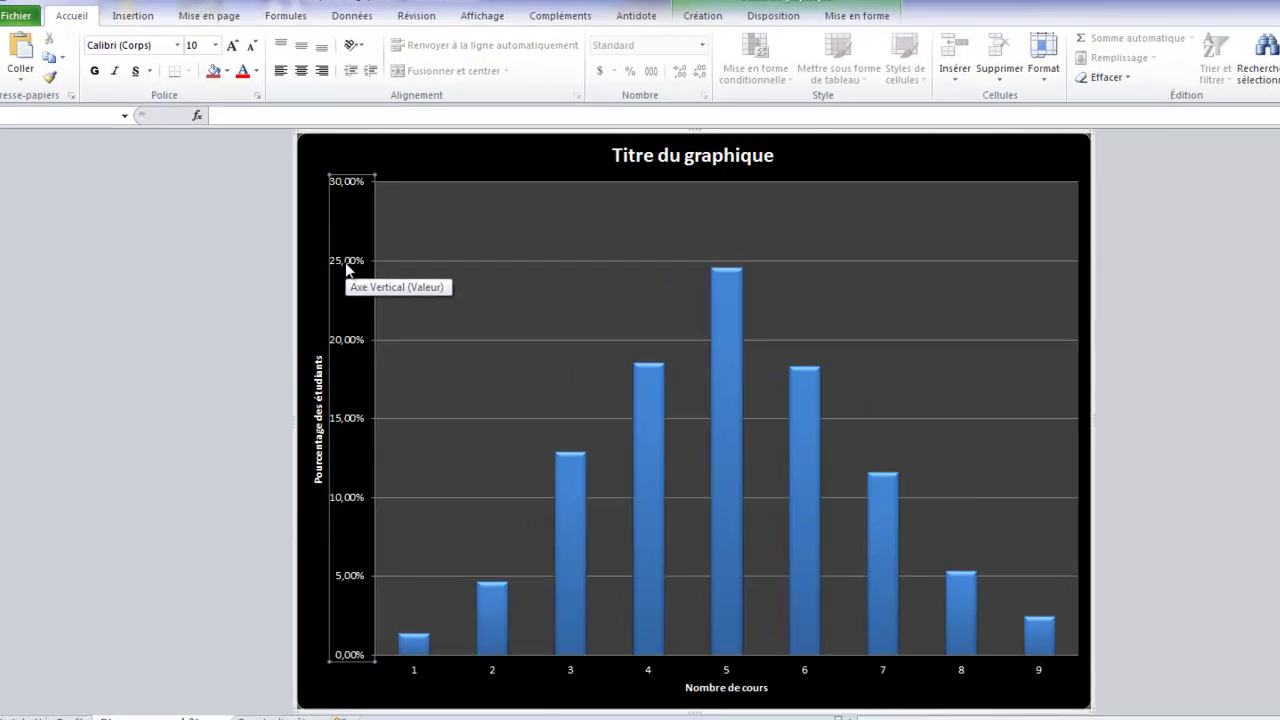
pyautogui.rightClick(320, 271)
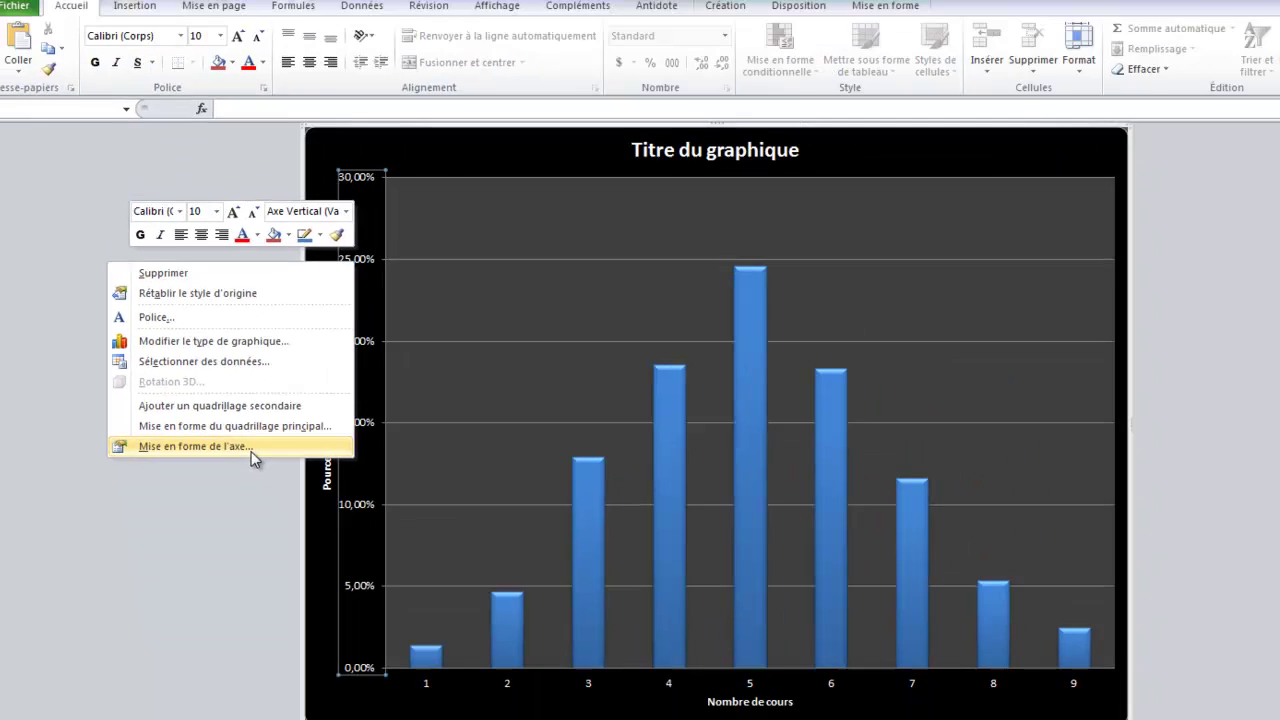
pyautogui.click(436, 610)
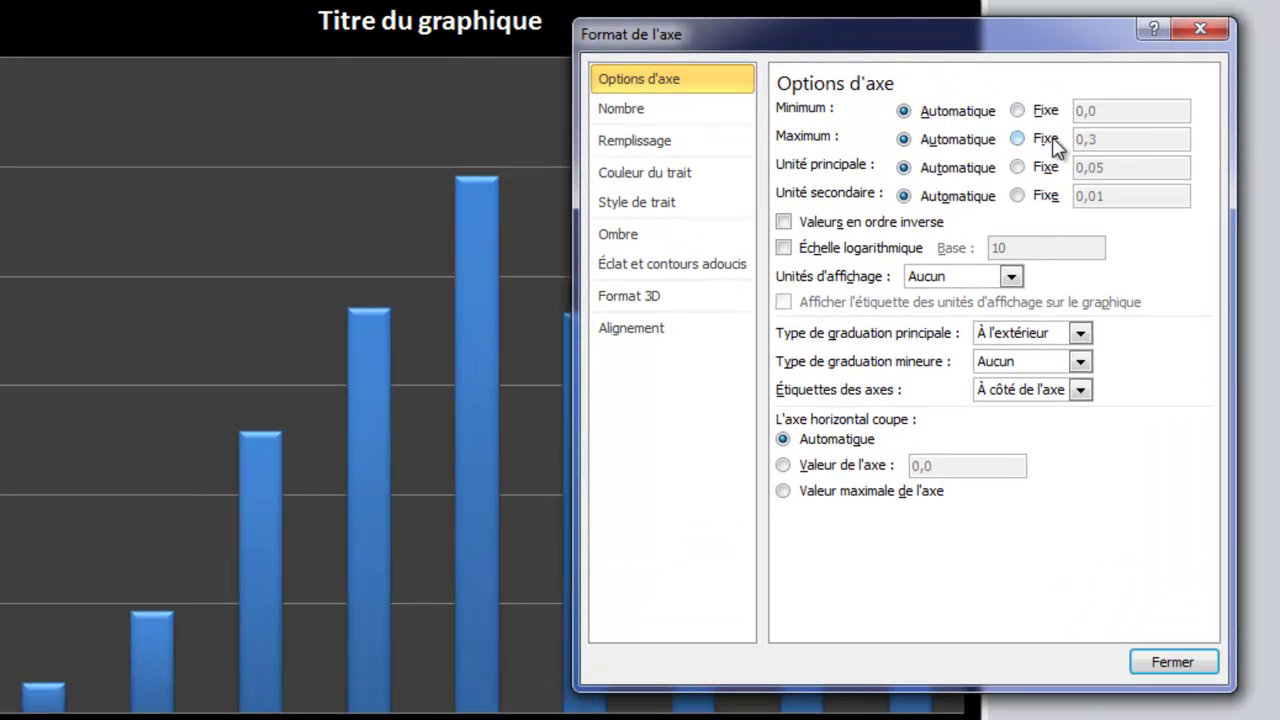
pyautogui.click(1018, 139)
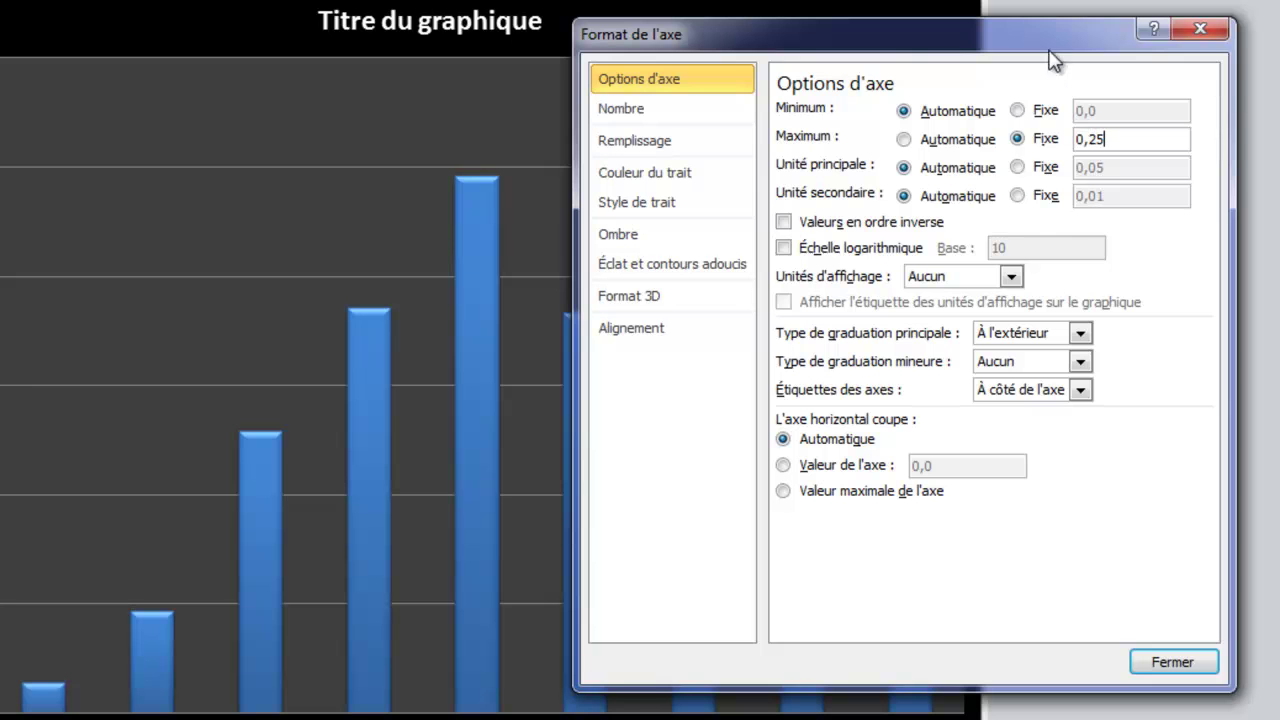
# Format the vertical axis numbers as percentages with 0 decimals and close the axis formatting
pyautogui.click(644, 113)
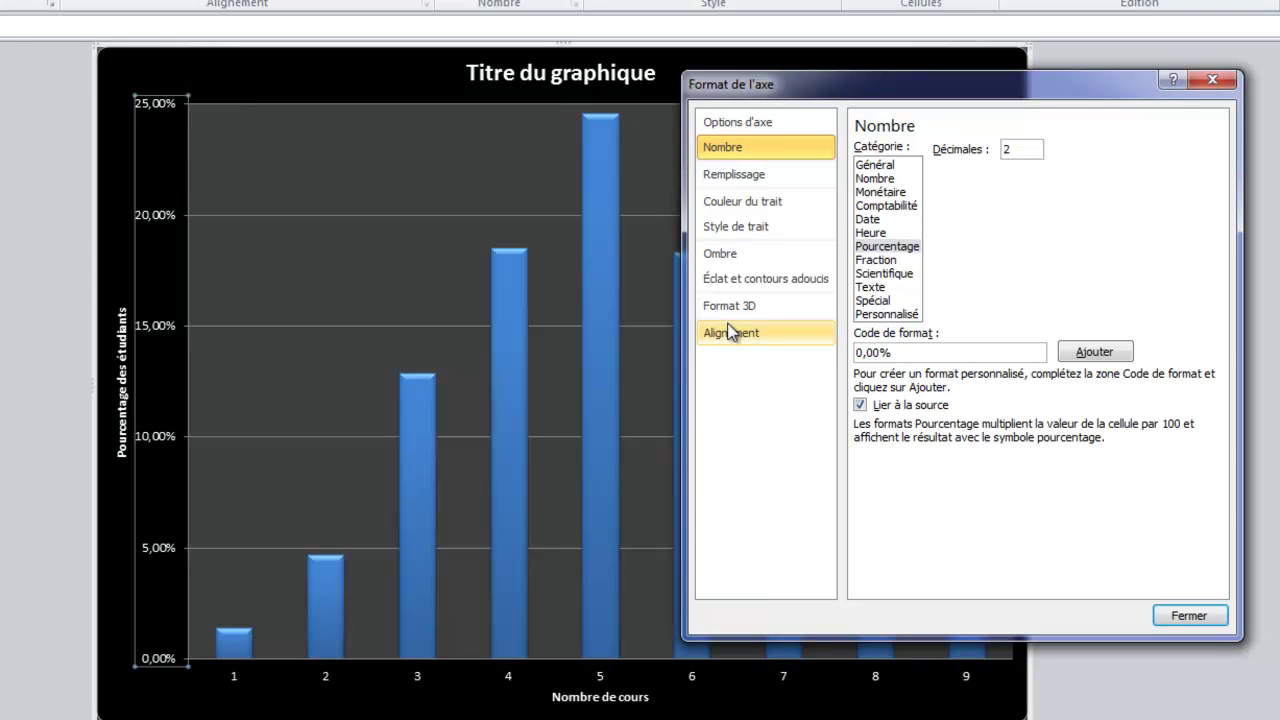
pyautogui.click(908, 255)
pyautogui.doubleClick(1011, 149)
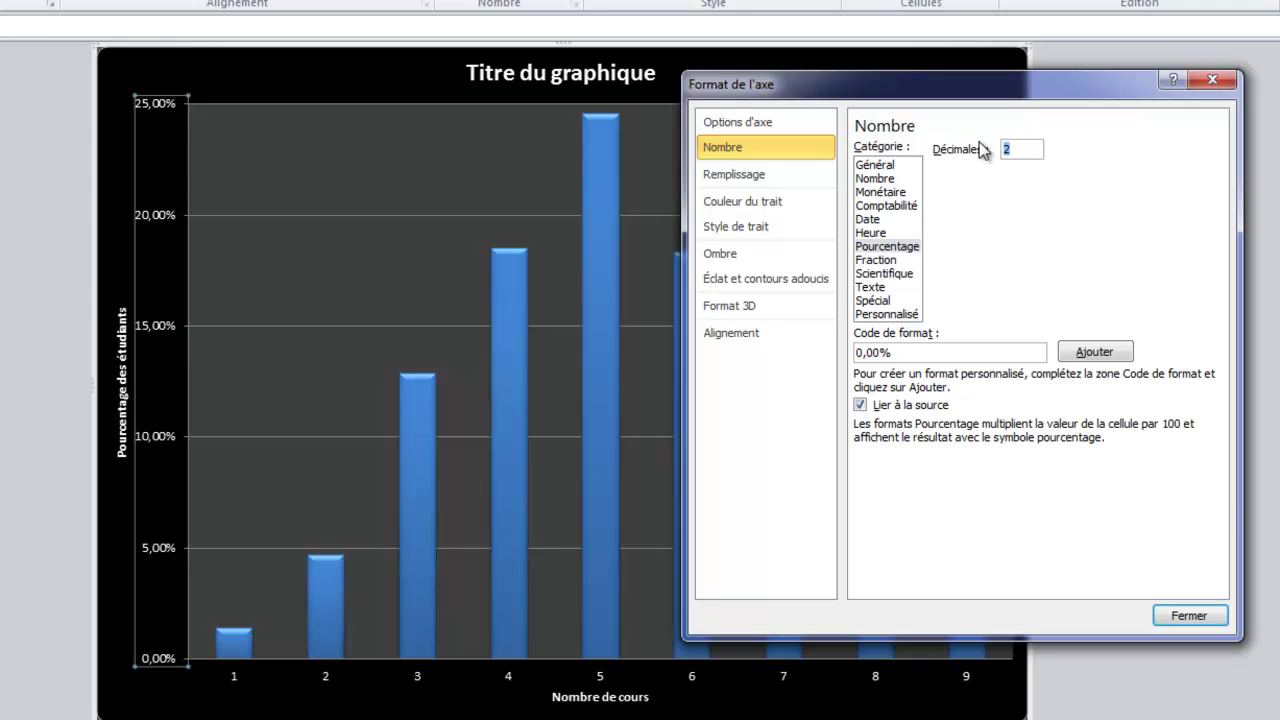
pyautogui.write('0')
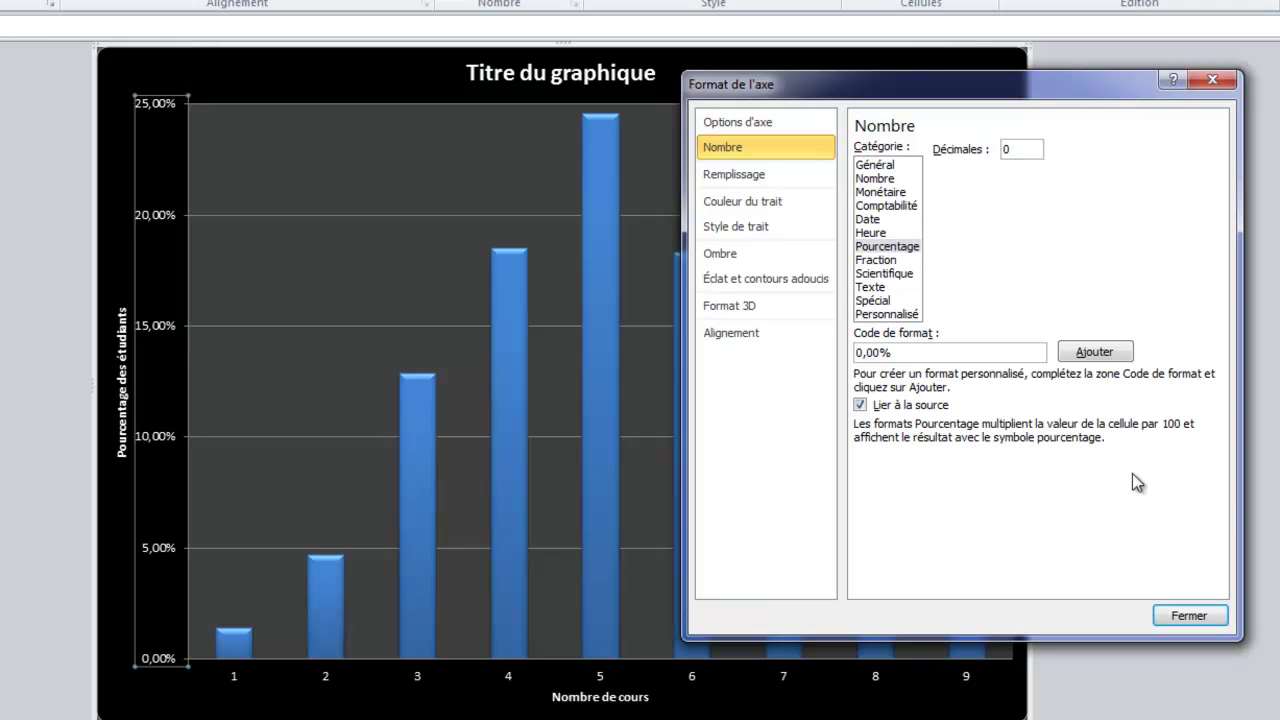
pyautogui.click(1194, 613)
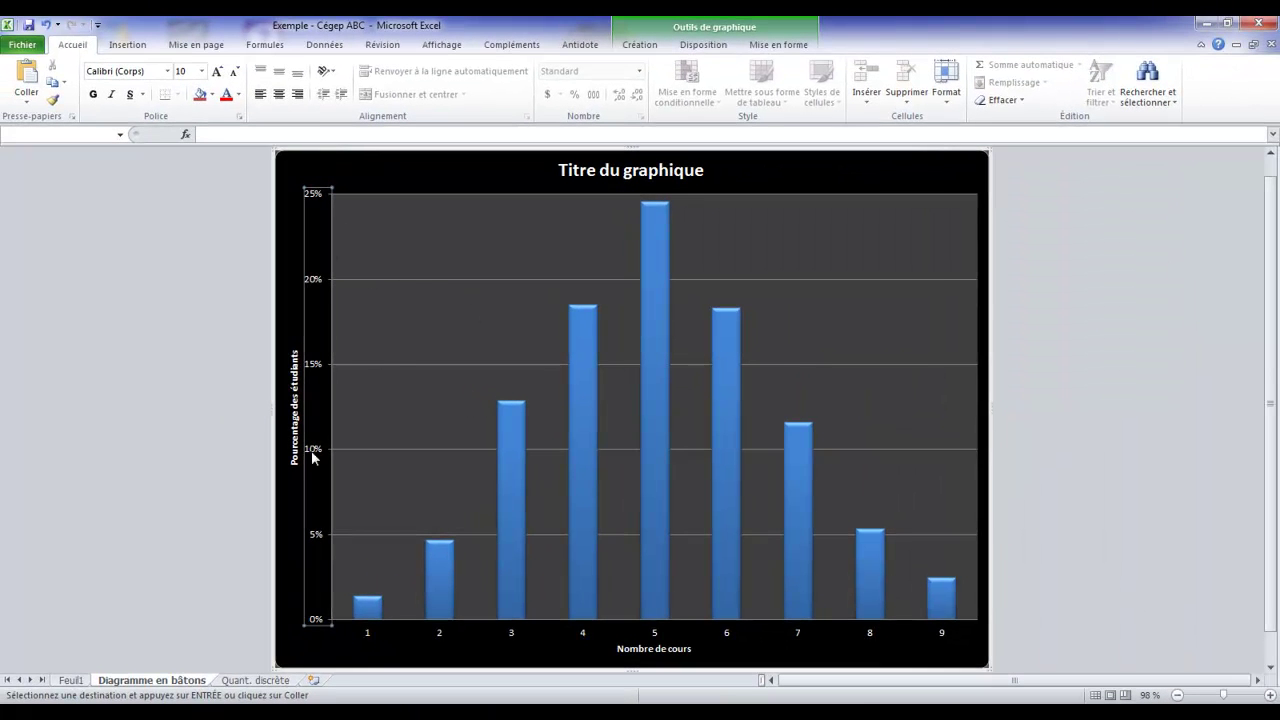
pyautogui.click(365, 375)
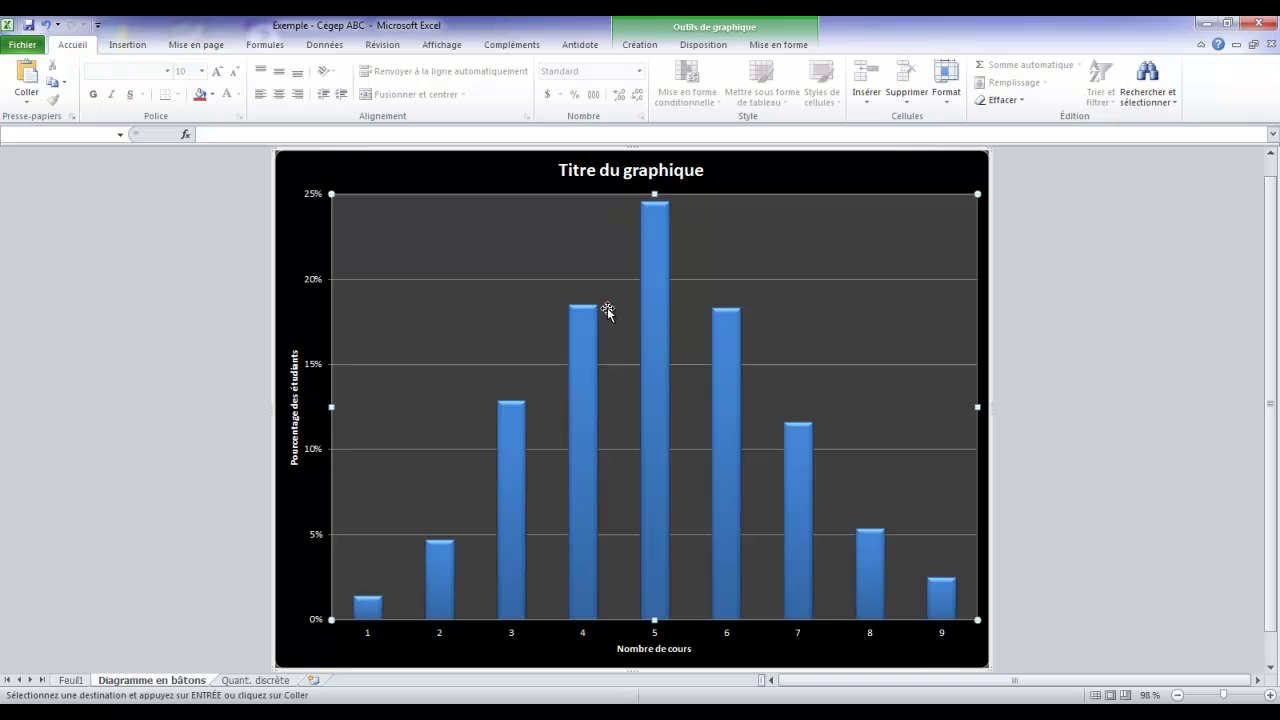
# Copy the table title in cell E13 of the Quant. discrète sheet and return to the Diagramme en bâtons chart
pyautogui.click(268, 682)
pyautogui.click(818, 398)
pyautogui.hotkey('ctrl', 'c')
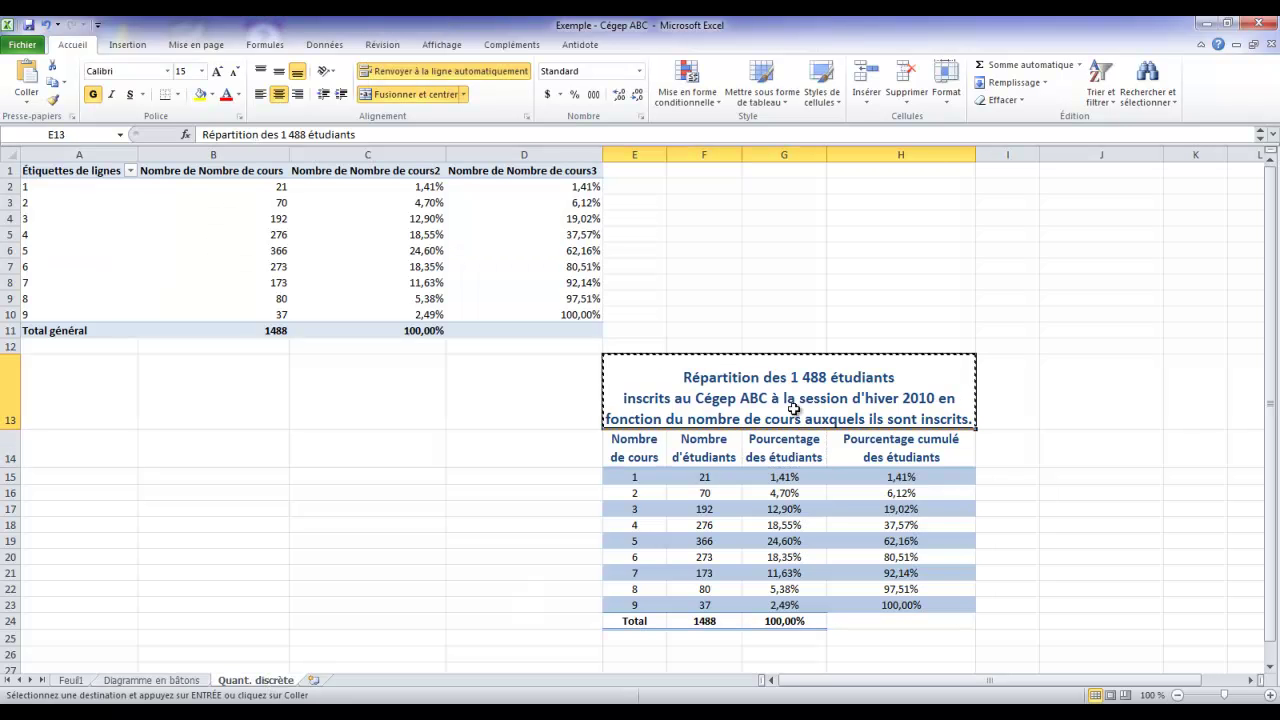
pyautogui.click(160, 682)
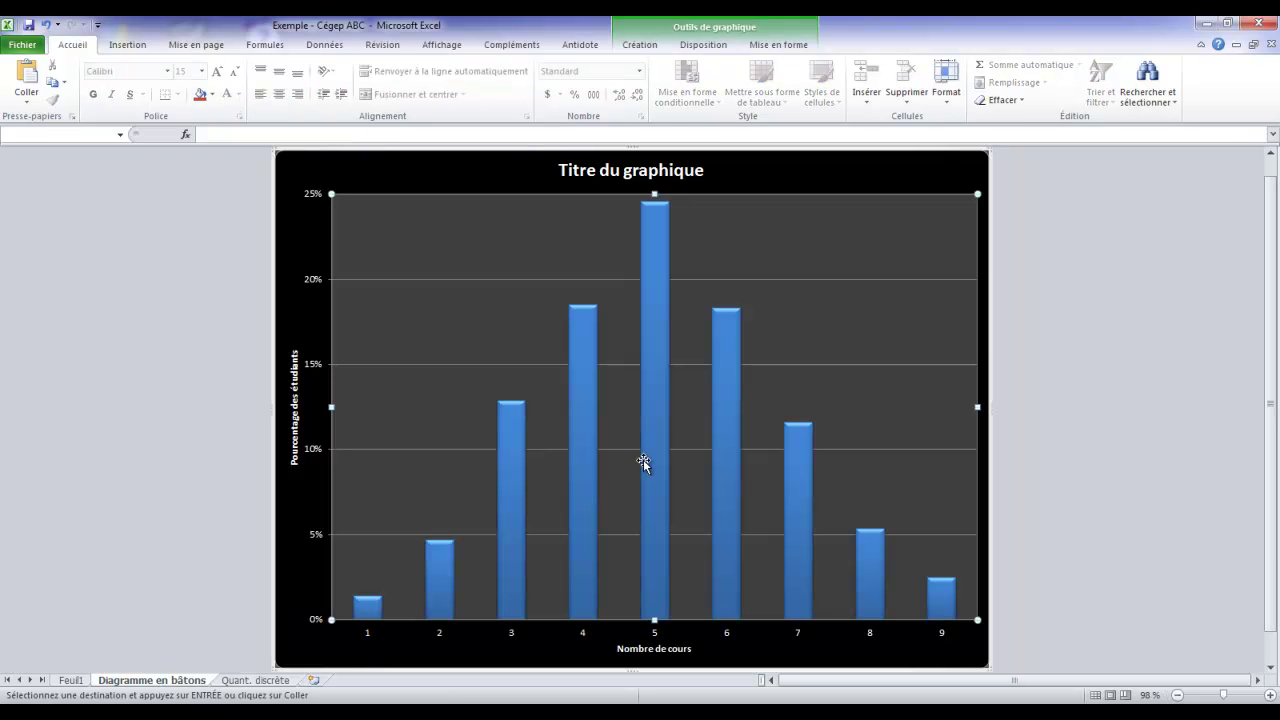
# Replace the placeholder chart title with the copied table title "Répartition des 1 488 étudiants inscrits au Cégep ABC…"
pyautogui.click(673, 173)
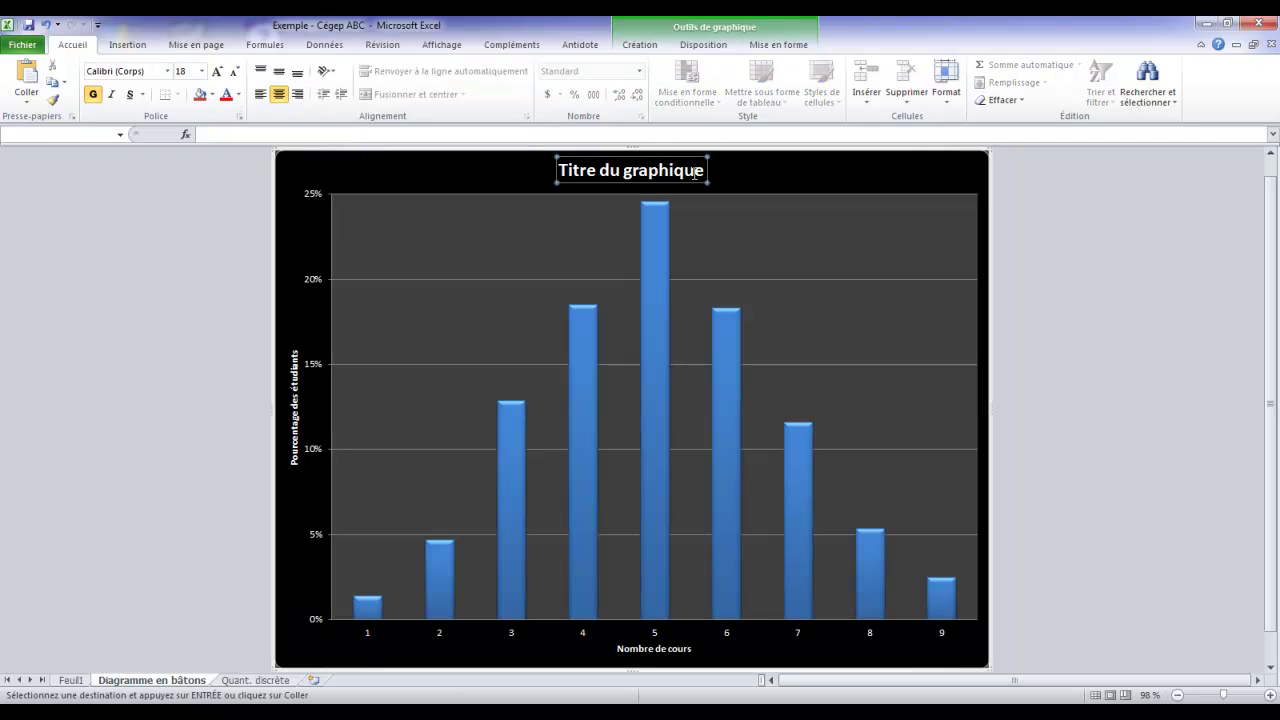
pyautogui.click(700, 171)
pyautogui.press('BackSpace')
pyautogui.press('BackSpace')
pyautogui.press('BackSpace')
pyautogui.press('BackSpace')
pyautogui.press('BackSpace')
pyautogui.press('BackSpace')
pyautogui.press('BackSpace')
pyautogui.press('BackSpace')
pyautogui.press('BackSpace')
pyautogui.press('BackSpace')
pyautogui.press('BackSpace')
pyautogui.press('BackSpace')
pyautogui.press('BackSpace')
pyautogui.press('BackSpace')
pyautogui.press('BackSpace')
pyautogui.press('BackSpace')
pyautogui.press('BackSpace')
pyautogui.press('BackSpace')
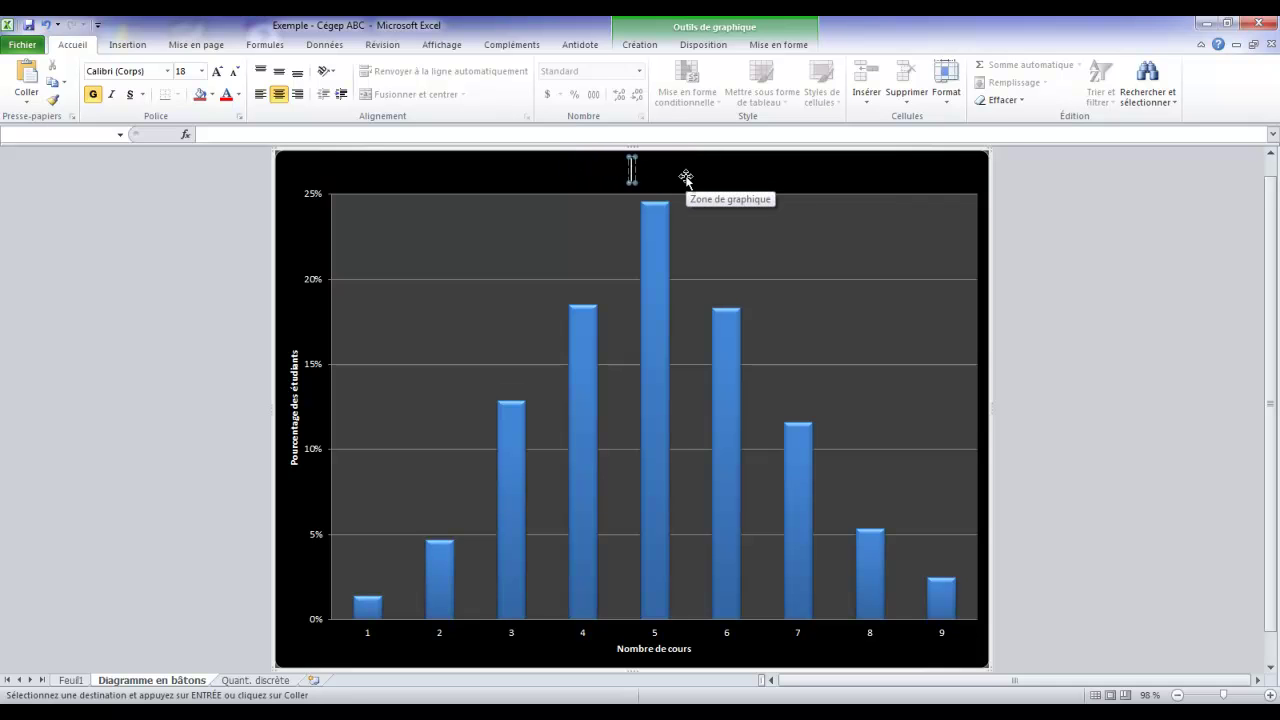
pyautogui.hotkey('ctrl', 'v')
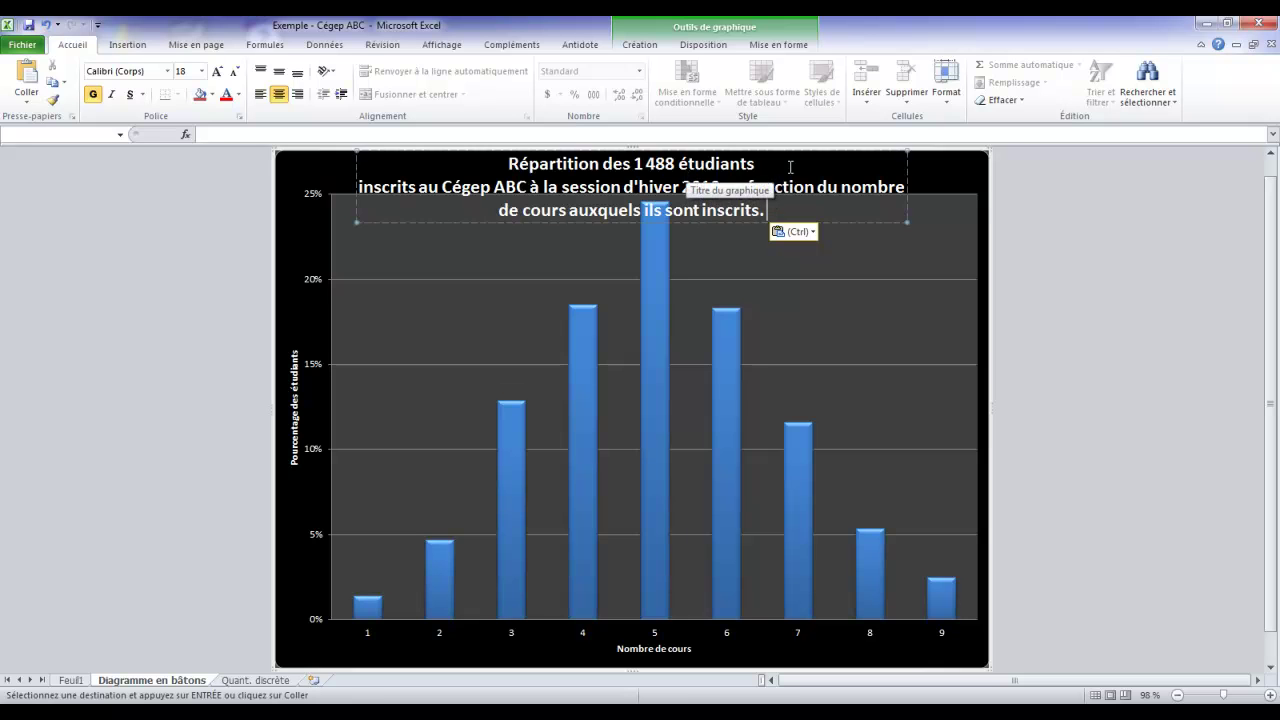
# Remove the line break after "étudiants" in the chart title so that "inscrits" follows on the same line
pyautogui.click(789, 166)
pyautogui.press('Delete')
pyautogui.press('Delete')
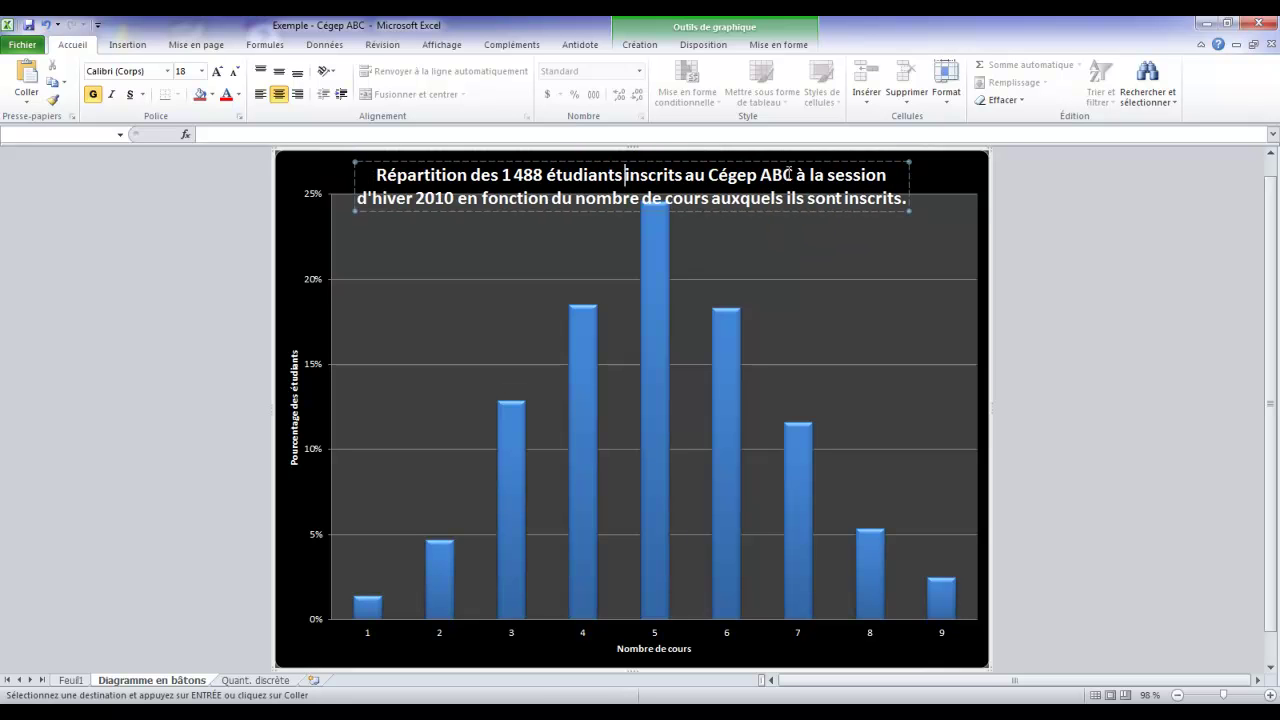
pyautogui.click(921, 263)
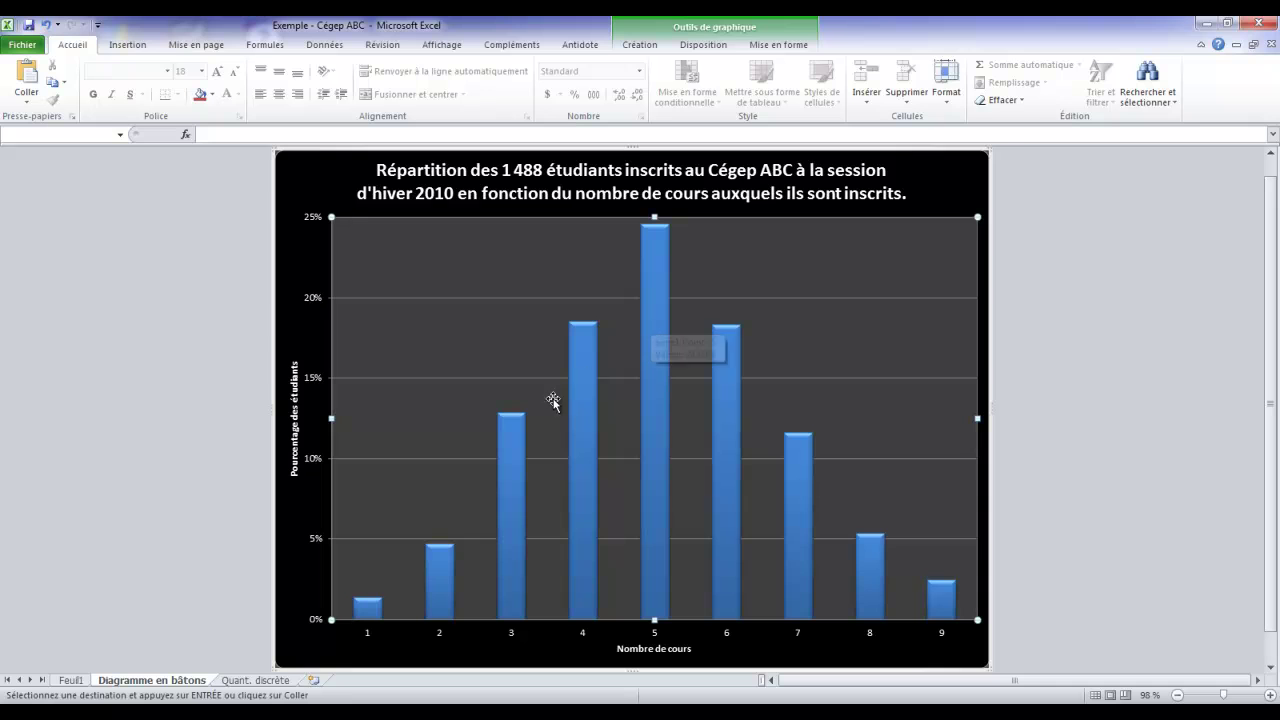
# Try displaying the legend to the right of the chart, and turn it off again
pyautogui.moveTo(587, 393)
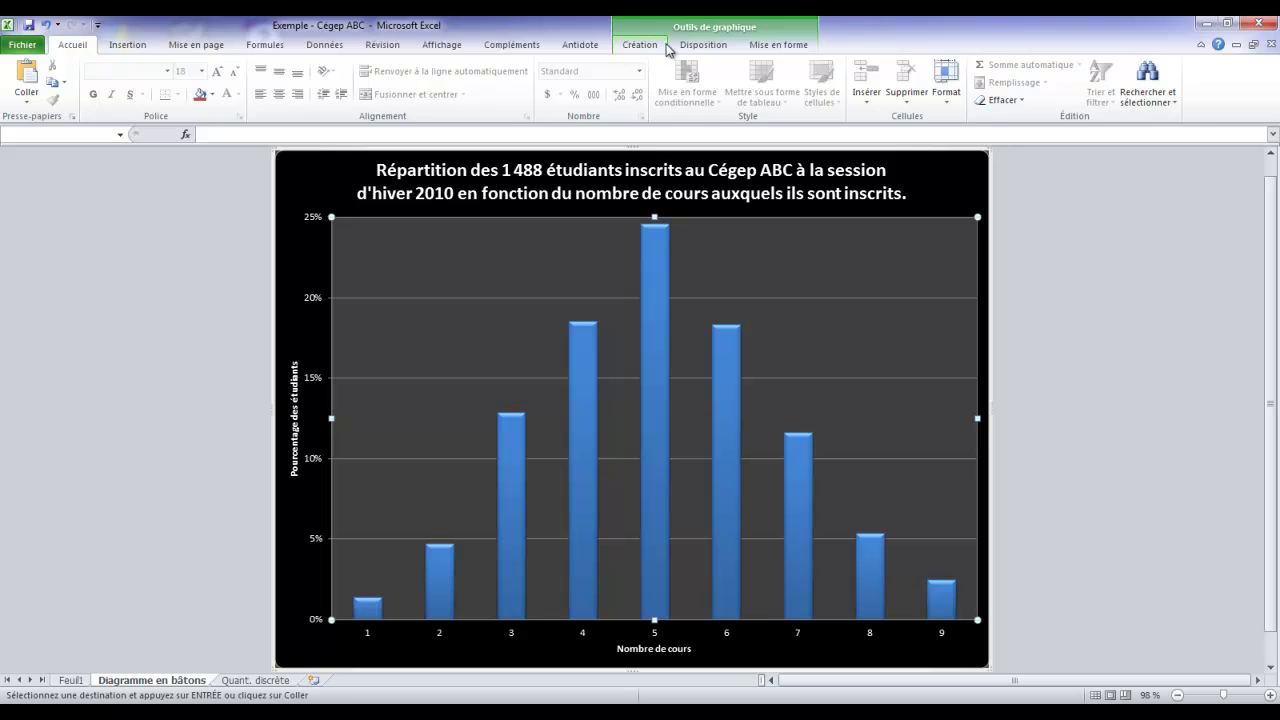
pyautogui.click(630, 45)
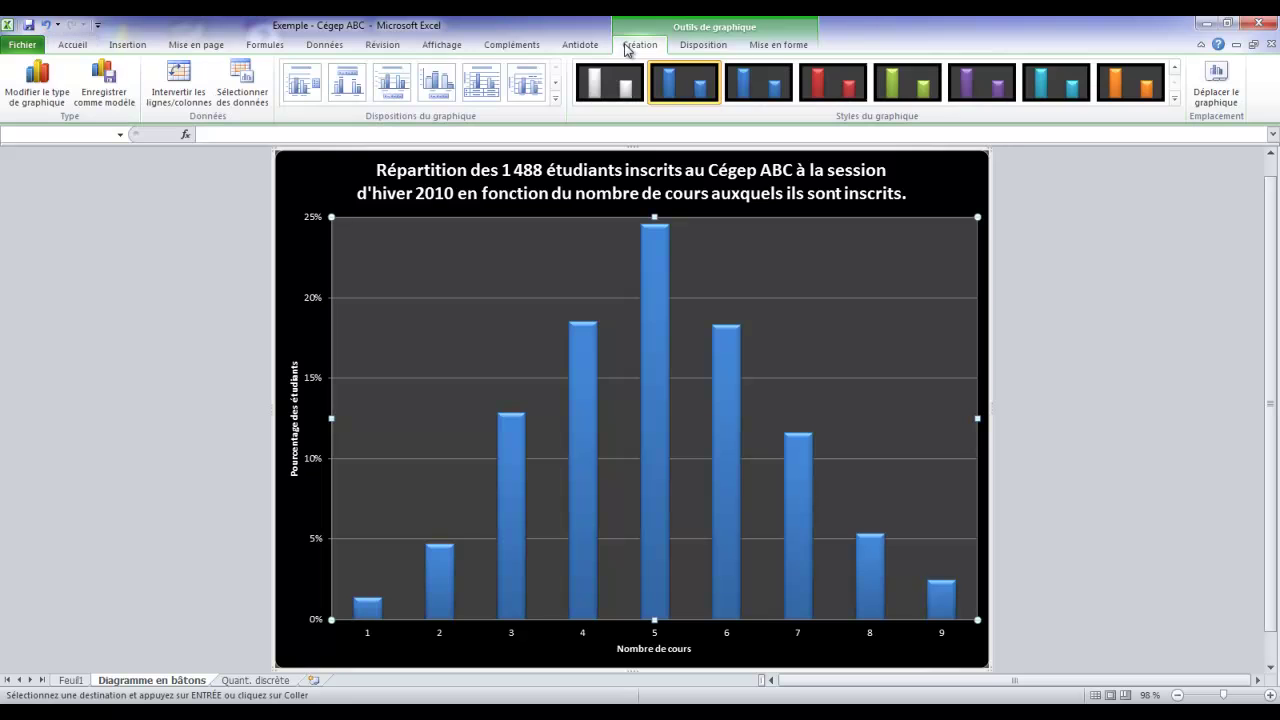
pyautogui.click(697, 50)
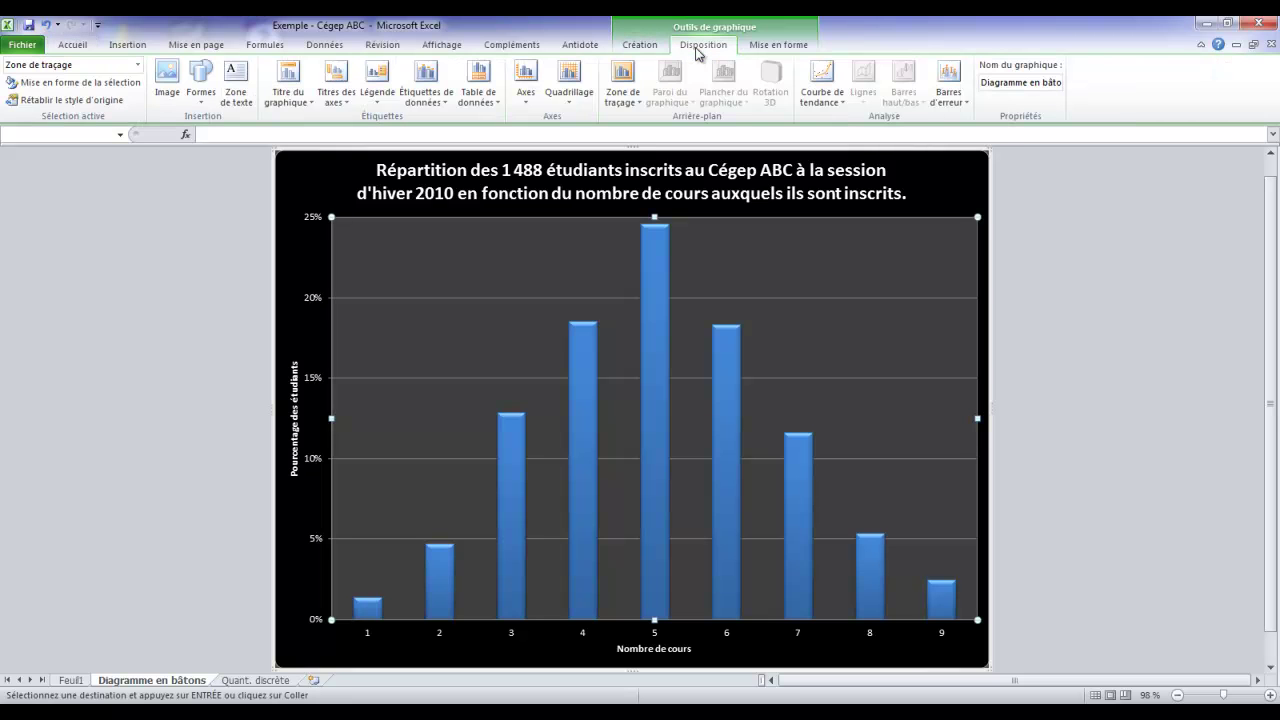
pyautogui.click(376, 104)
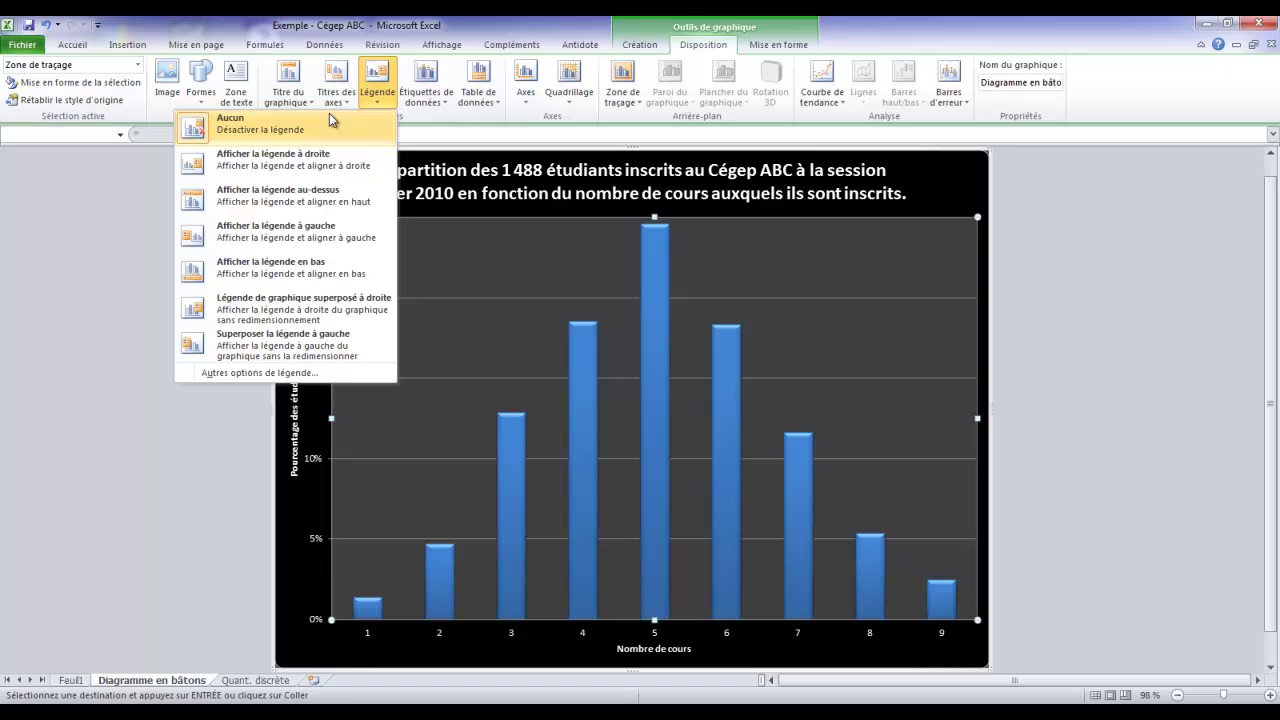
pyautogui.click(310, 165)
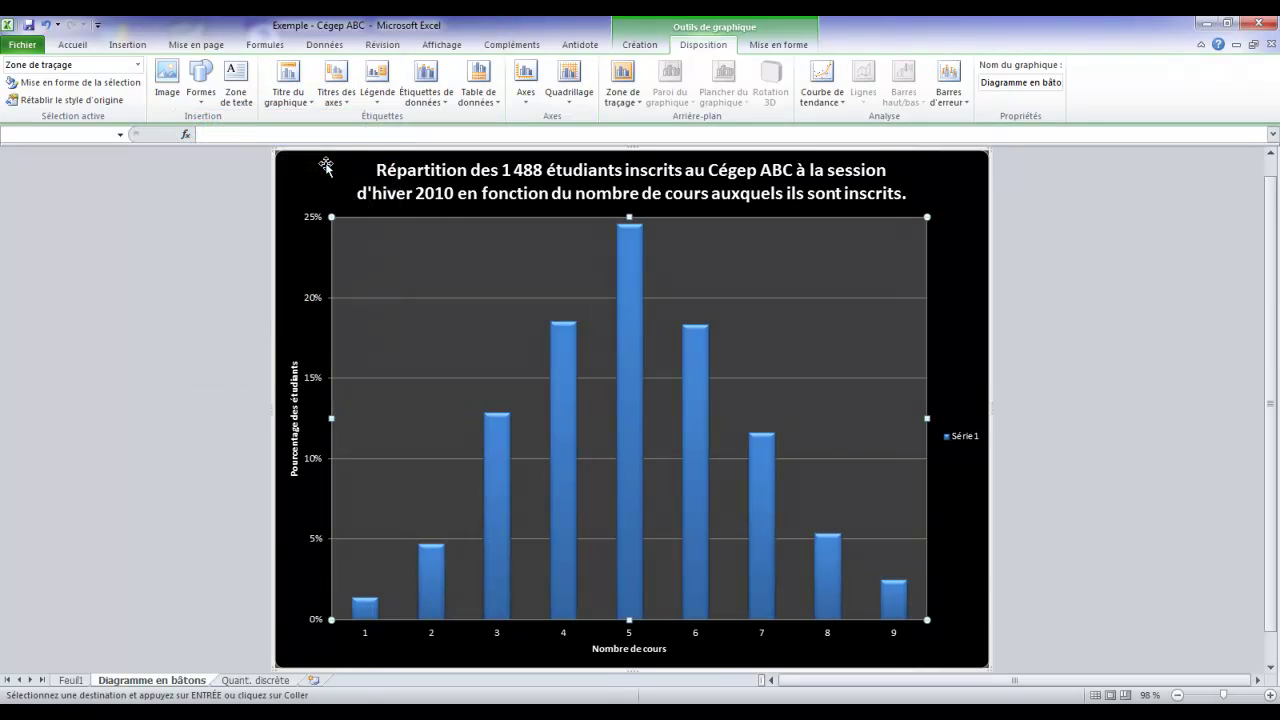
pyautogui.click(376, 98)
pyautogui.click(336, 133)
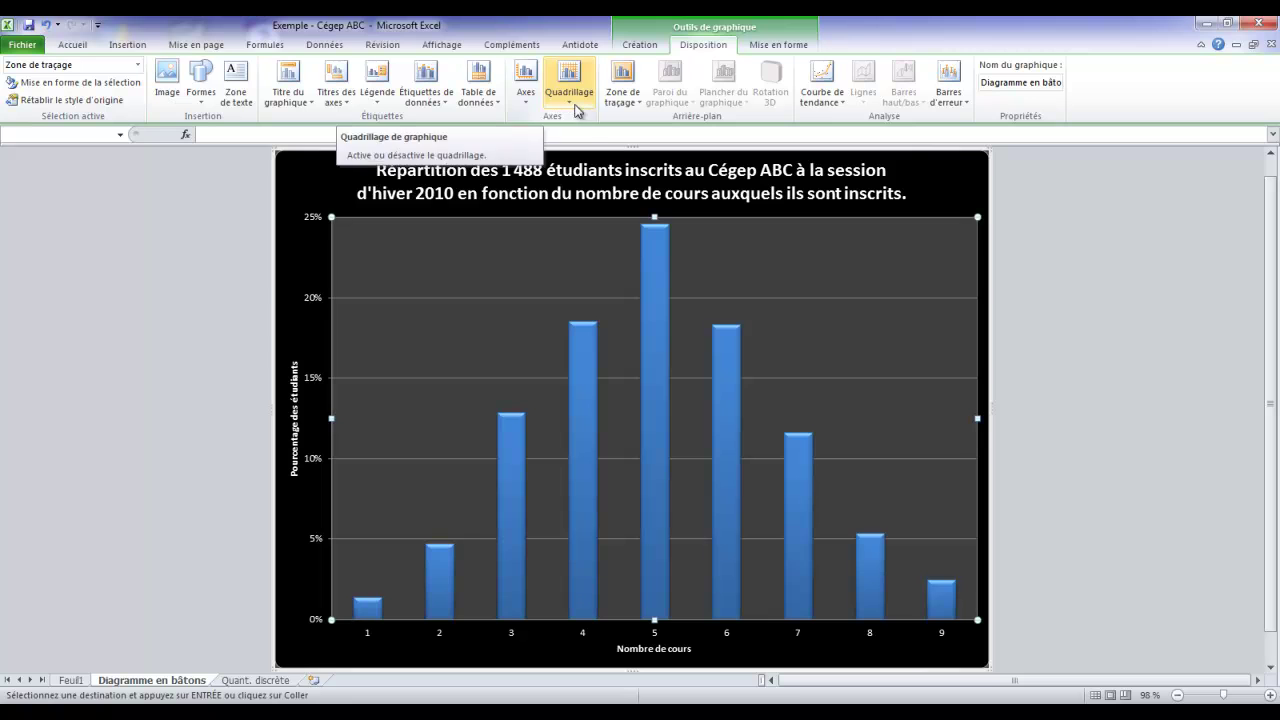
# Remove the primary horizontal gridlines from the chart
pyautogui.click(576, 108)
pyautogui.moveTo(571, 121)
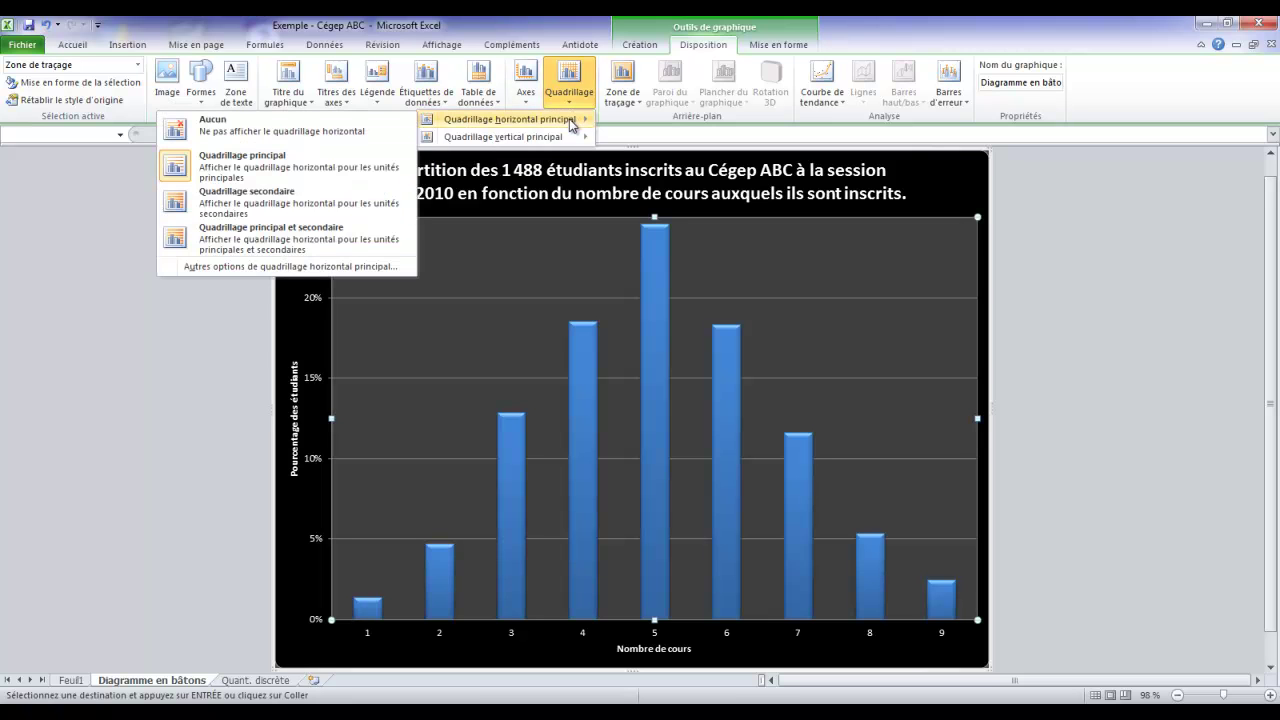
pyautogui.click(330, 128)
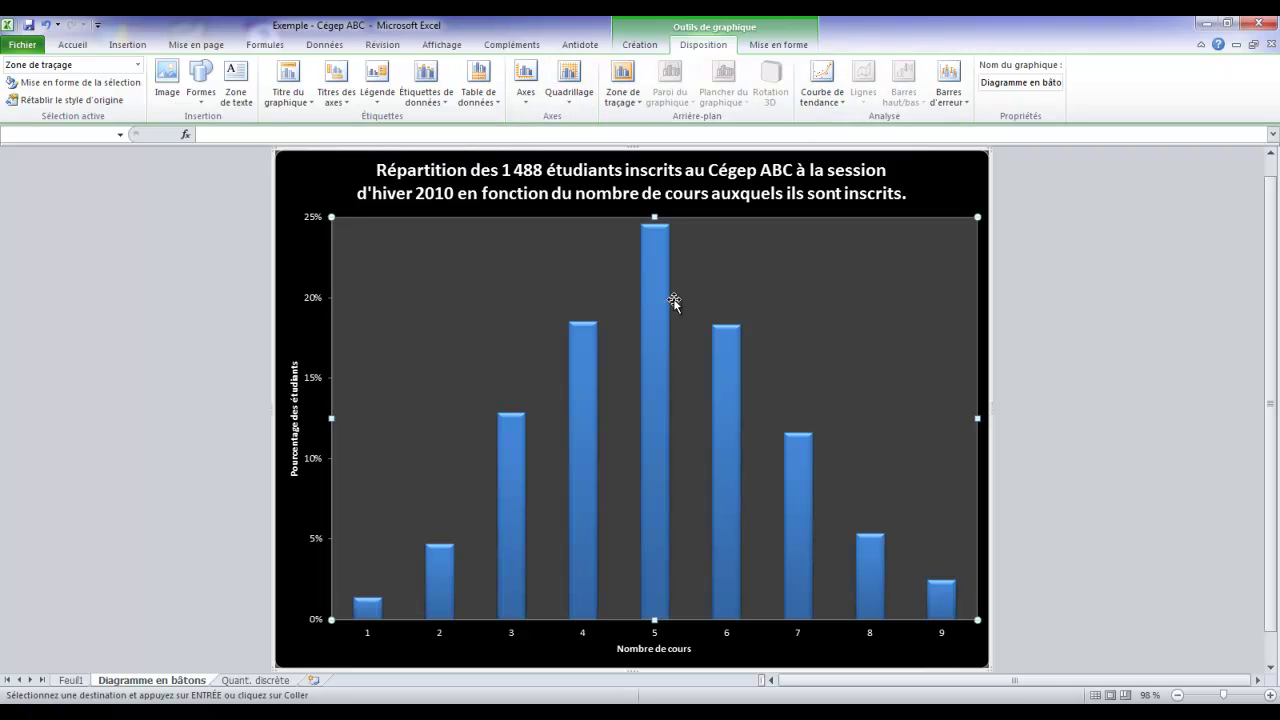
# Format the bar data series with the widest gap, setting the gap width to 500 %
pyautogui.click(778, 45)
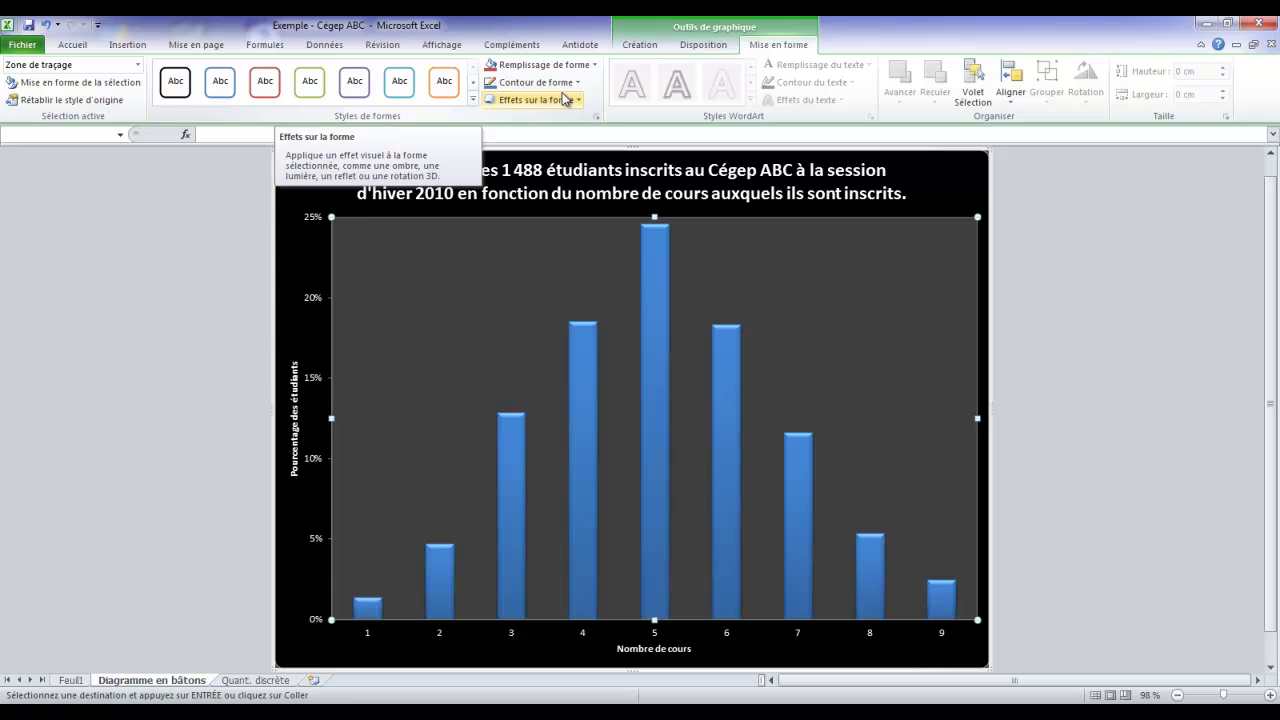
pyautogui.click(655, 362)
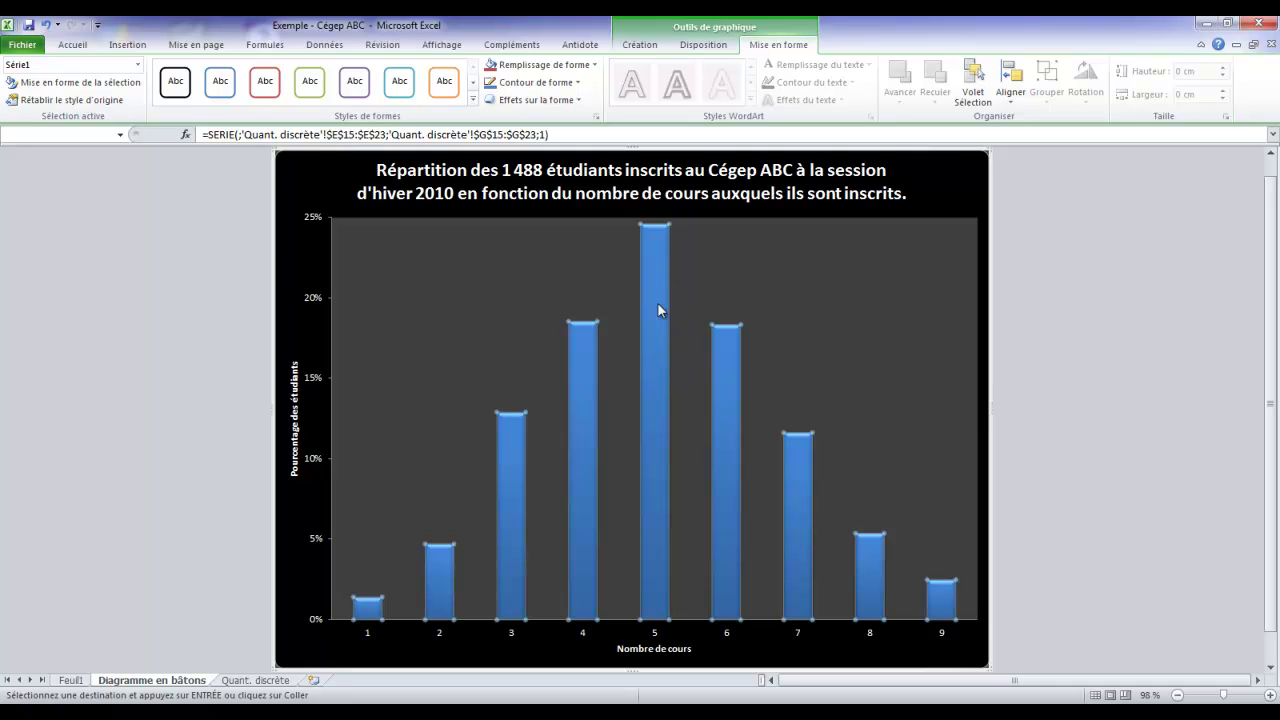
pyautogui.click(762, 358)
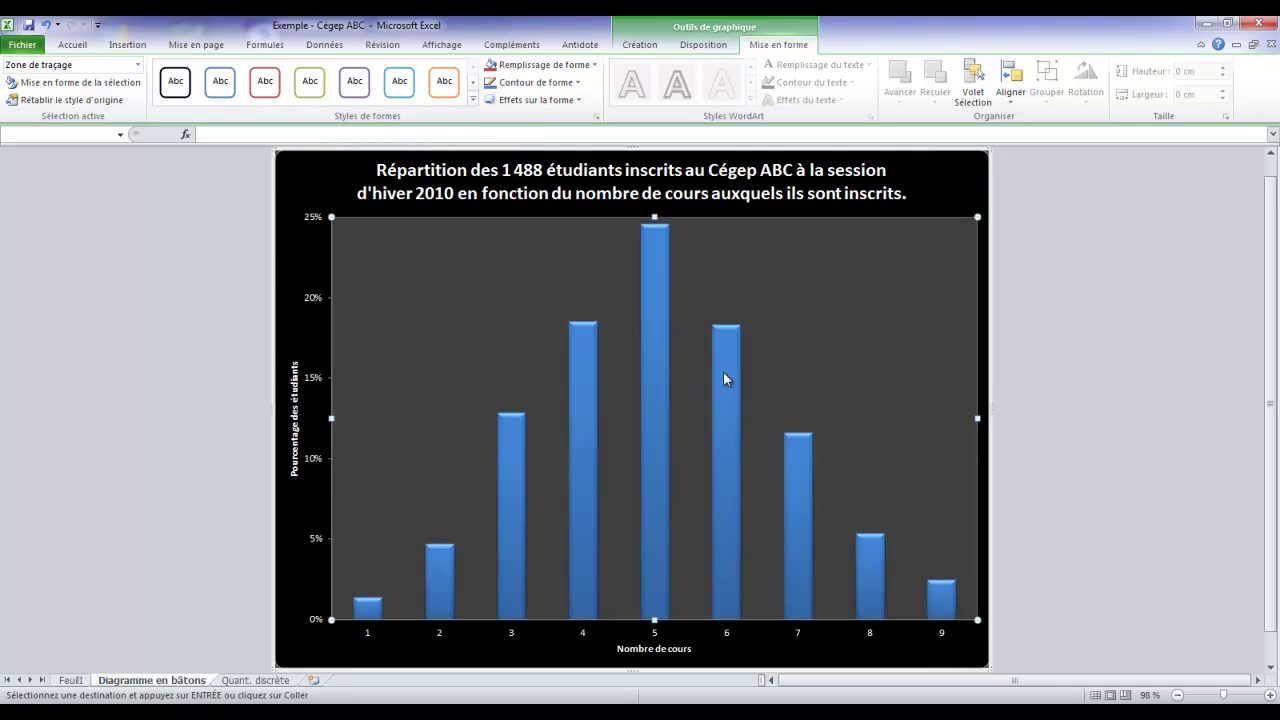
pyautogui.click(726, 371)
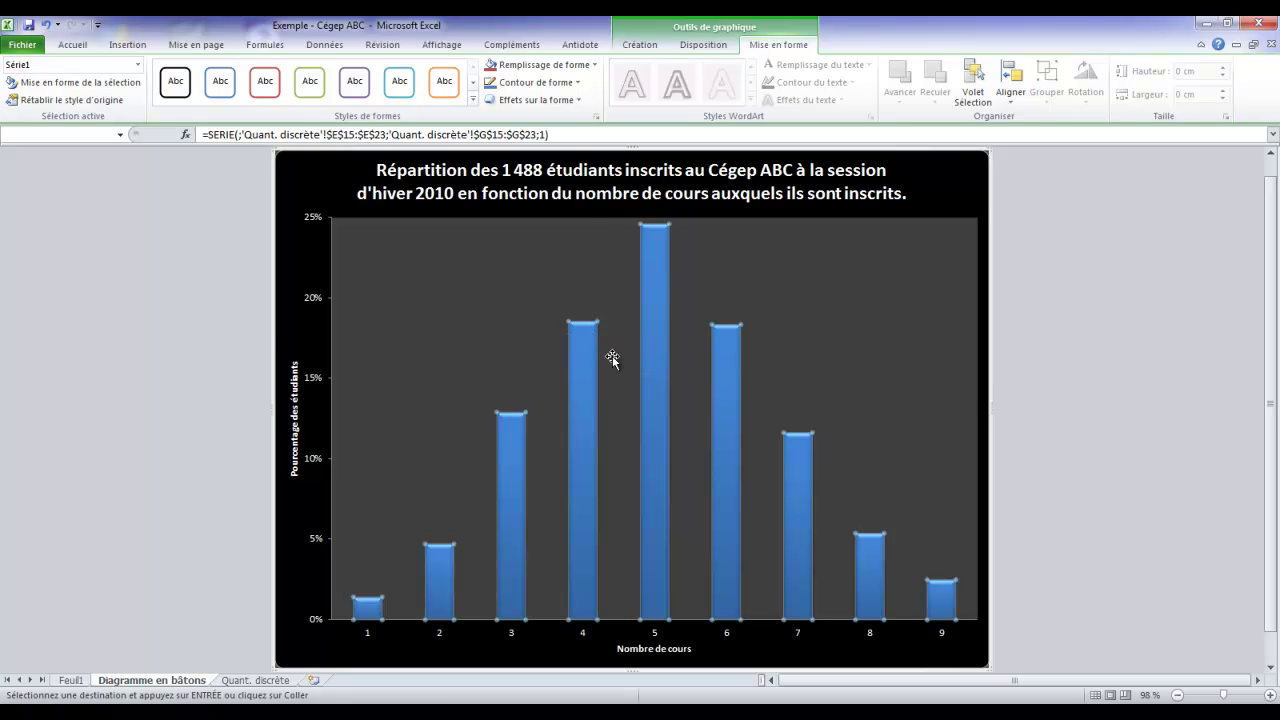
pyautogui.moveTo(655, 346)
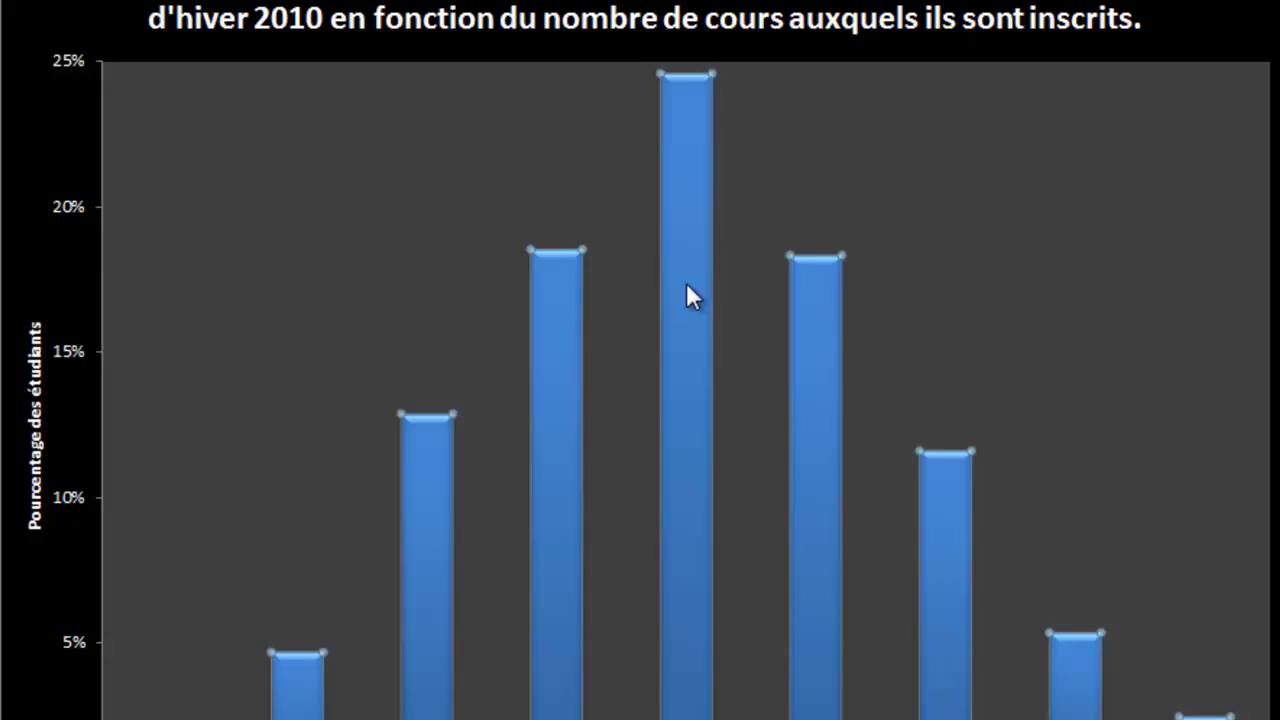
pyautogui.rightClick(655, 346)
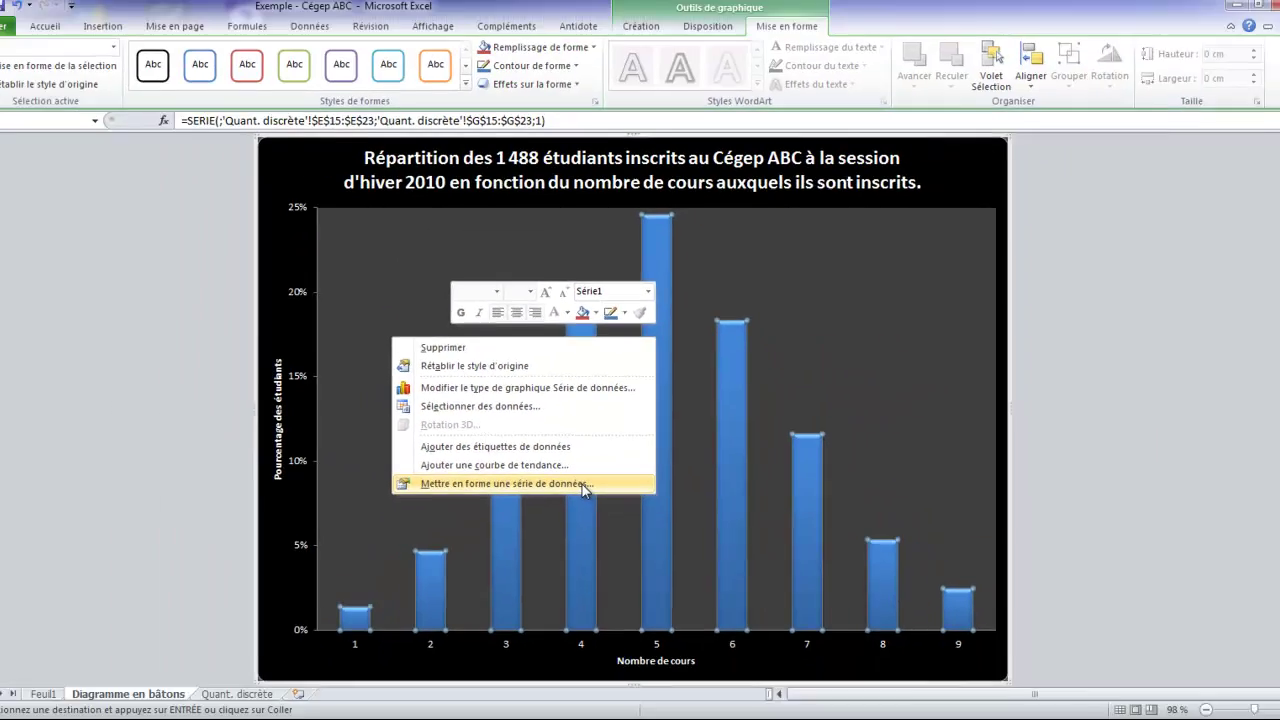
pyautogui.click(538, 581)
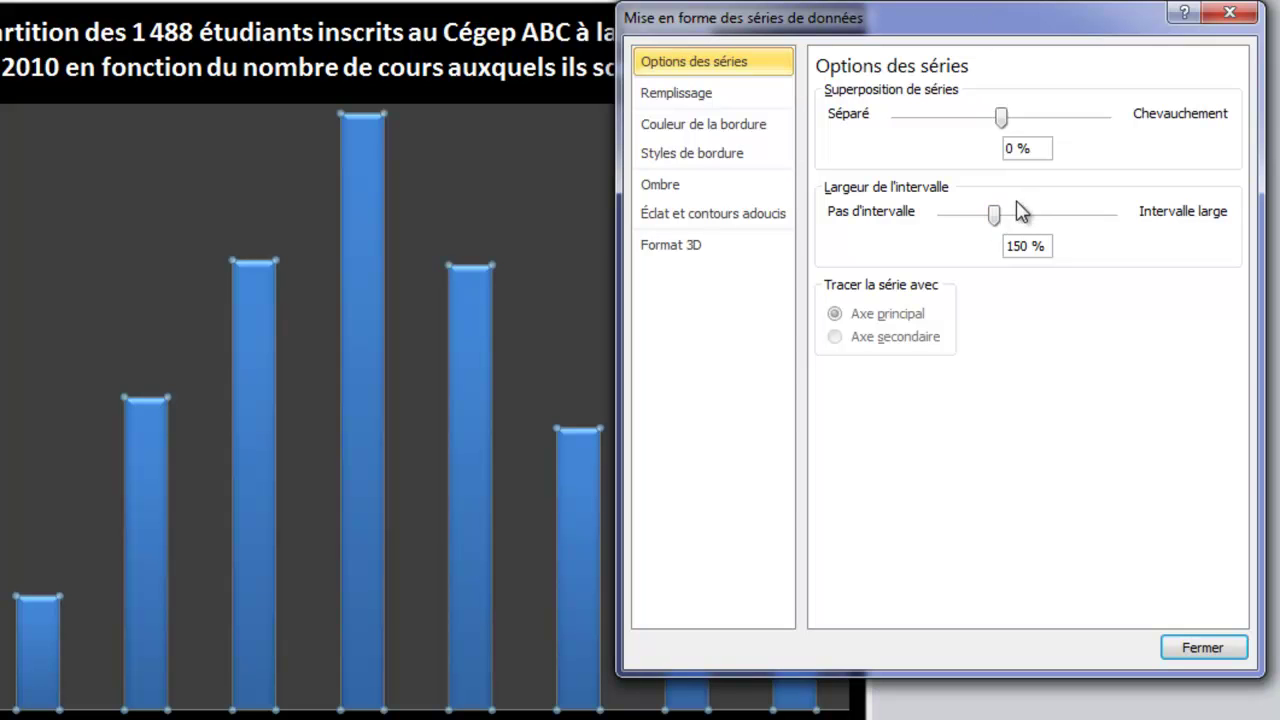
pyautogui.moveTo(993, 214); pyautogui.dragTo(937, 216)
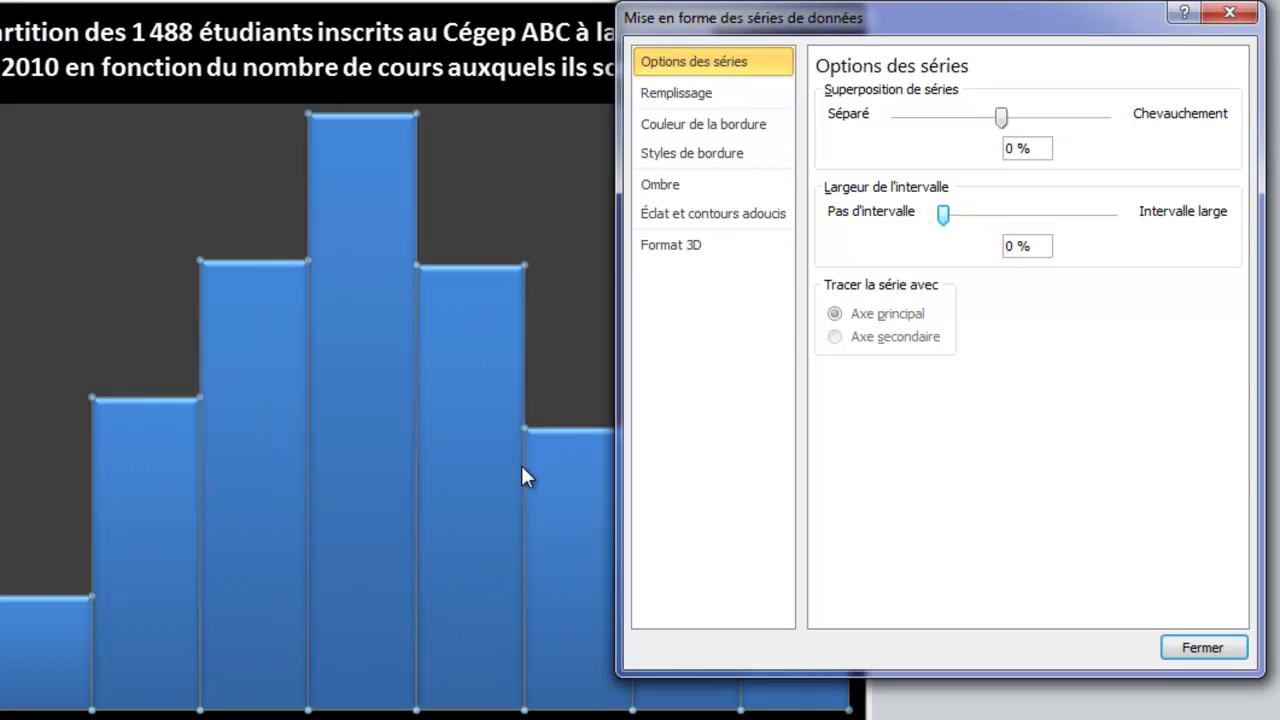
pyautogui.moveTo(947, 214); pyautogui.dragTo(1134, 231)
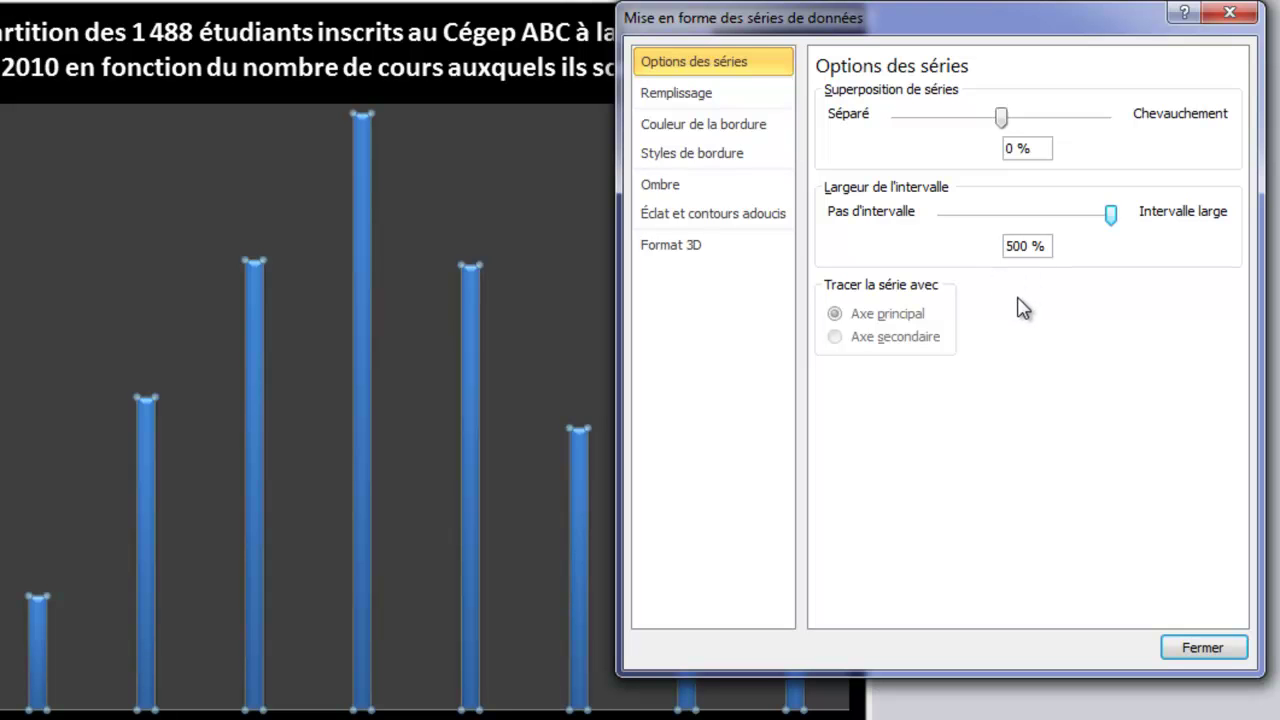
# Review the fill, border color and border style options of the data series, close the formatting and deselect the bars
pyautogui.click(705, 93)
pyautogui.click(718, 128)
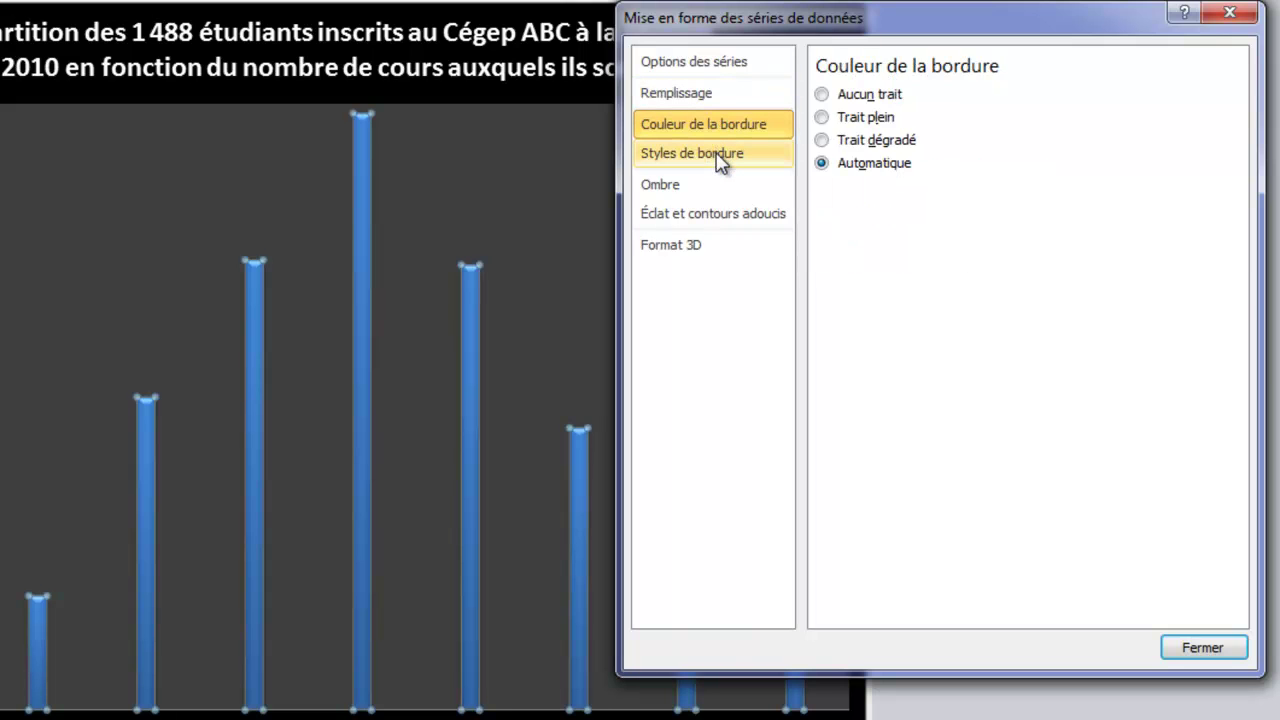
pyautogui.click(717, 155)
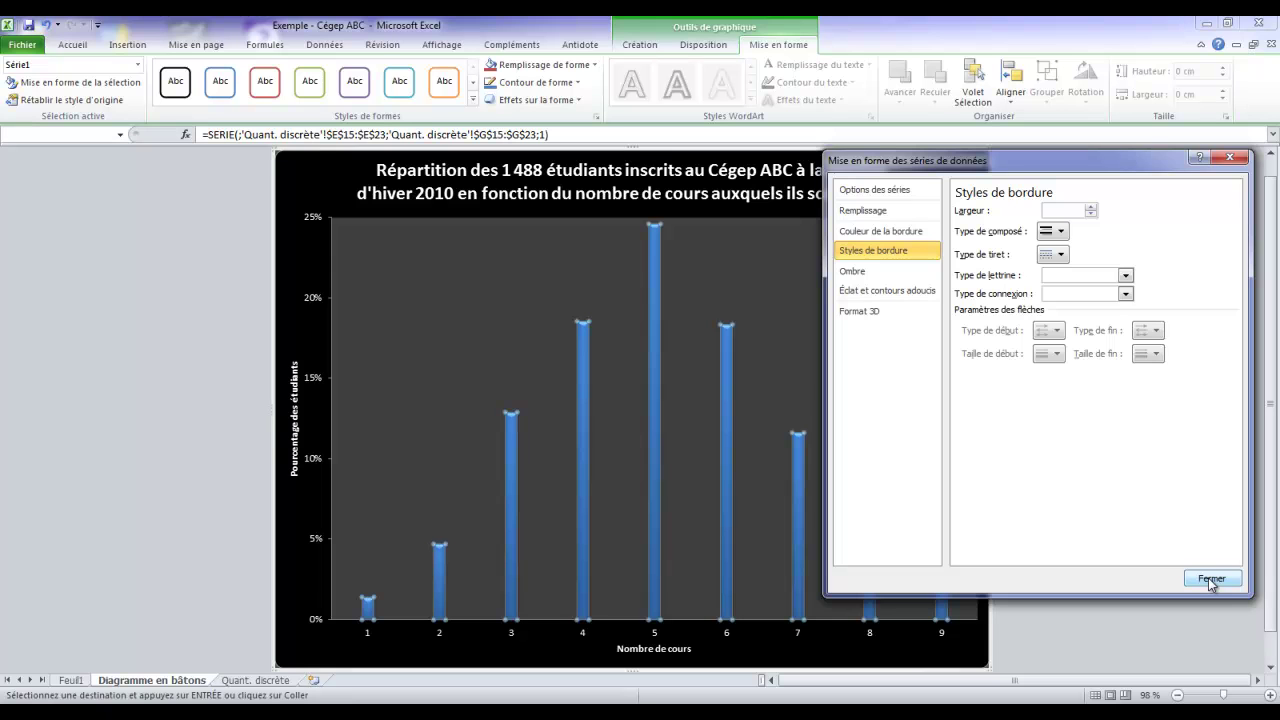
pyautogui.click(1209, 579)
pyautogui.click(880, 347)
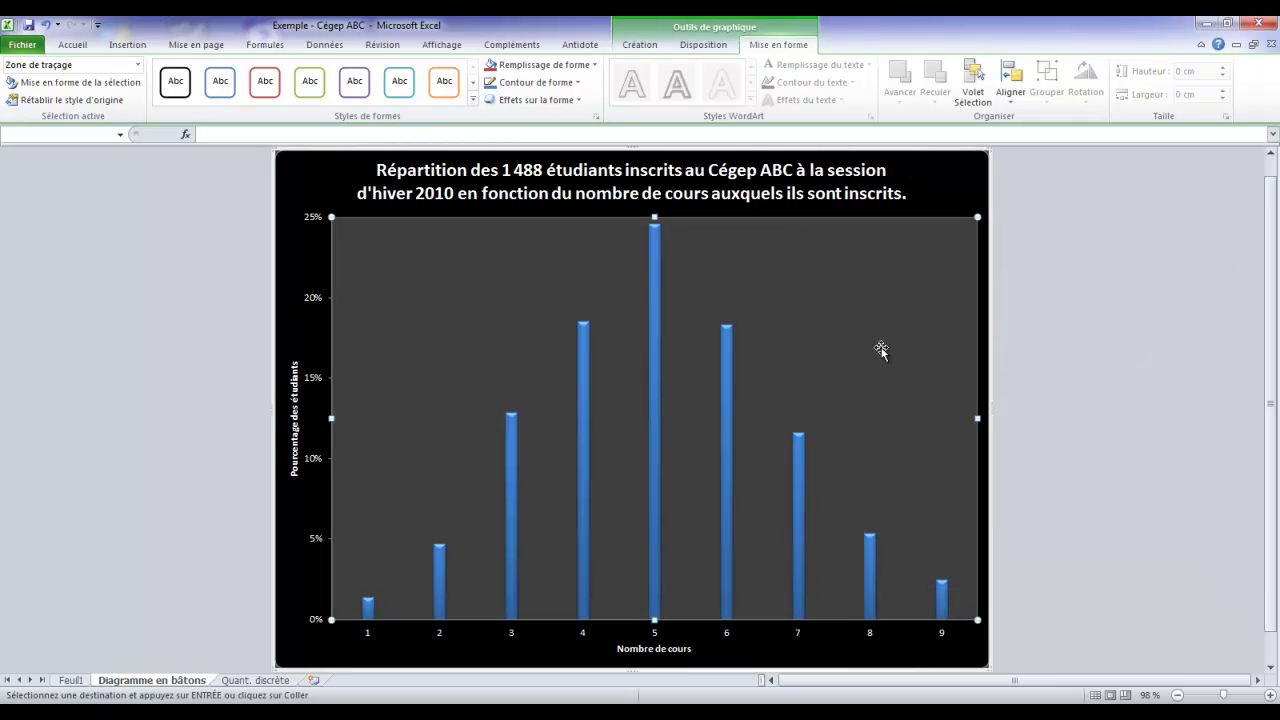